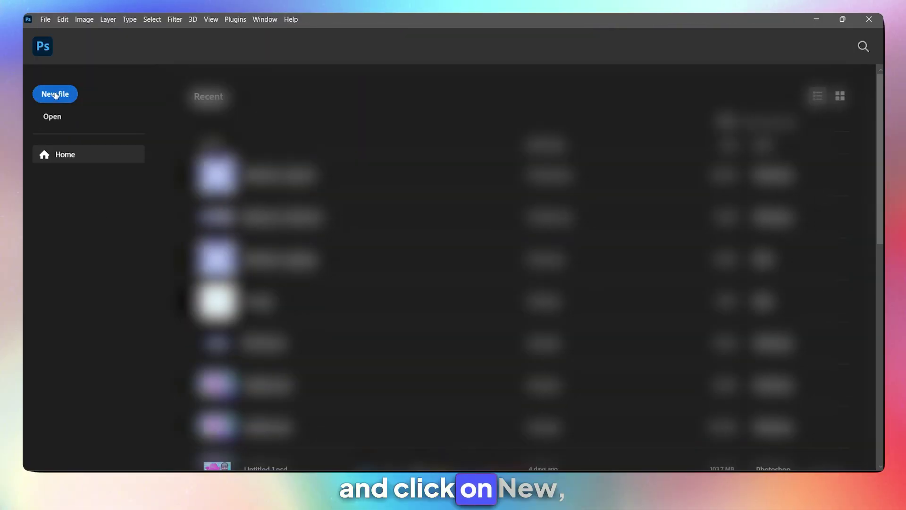
Define a new document 'Headers': 3840 × 720 pixels, 72 ppi, transparent background
click(55, 95)
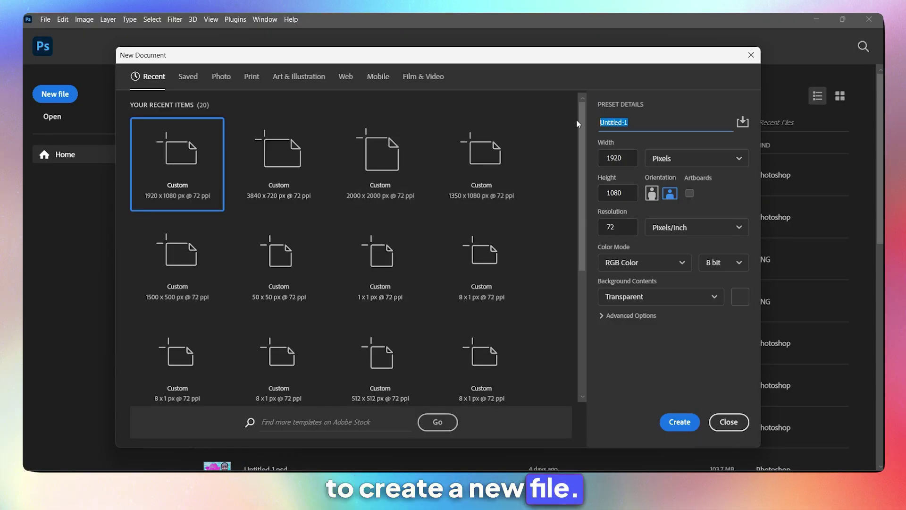
text(Headers)
click(624, 158)
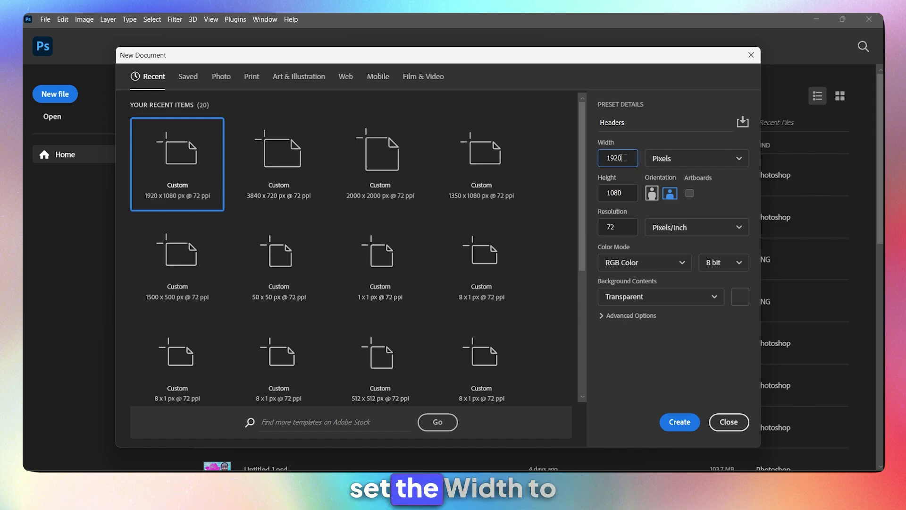
drag(624, 158, 593, 163)
text(3840)
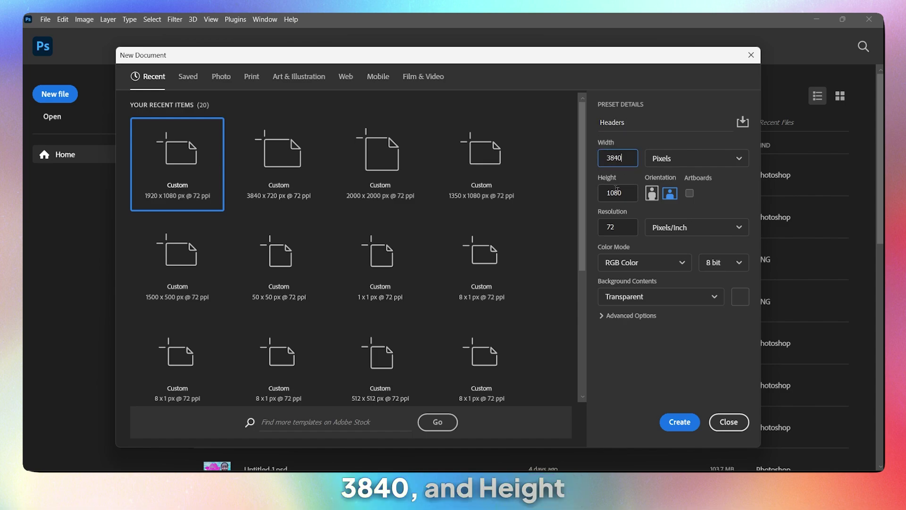
key(Tab)
text(720)
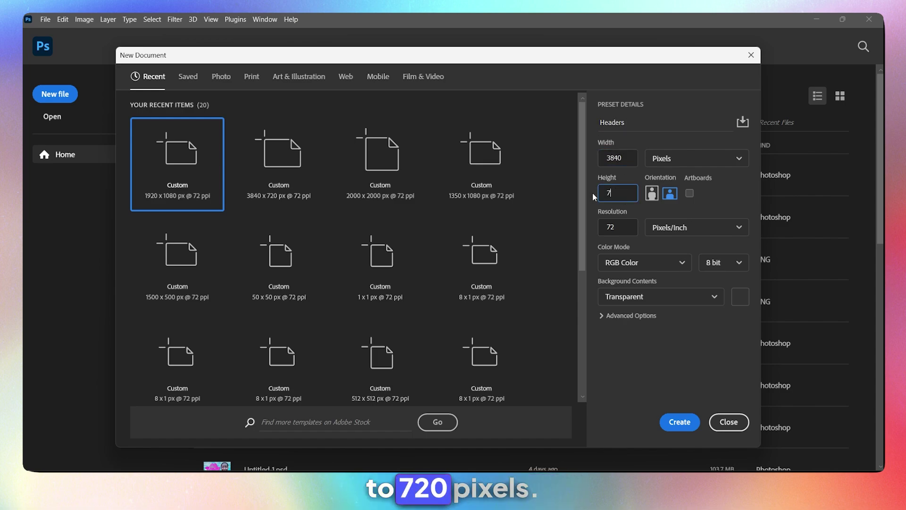
click(686, 162)
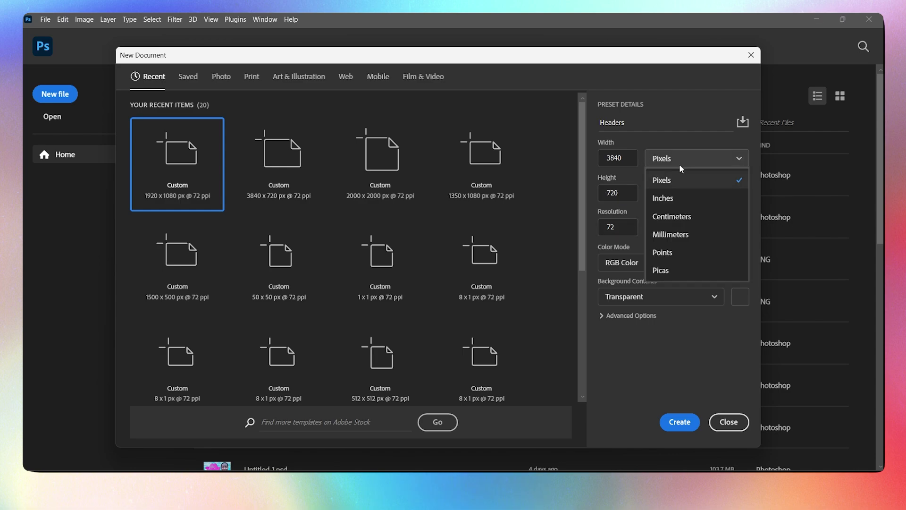
click(696, 184)
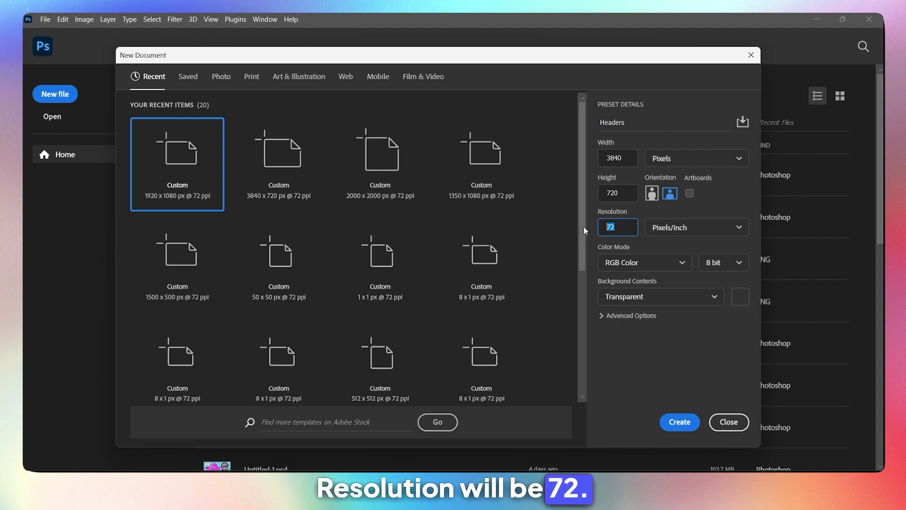
click(658, 245)
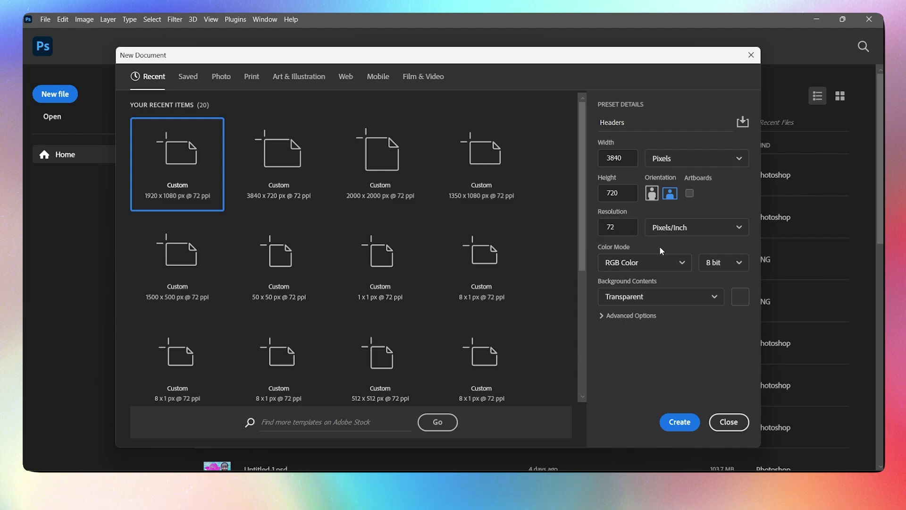
click(678, 297)
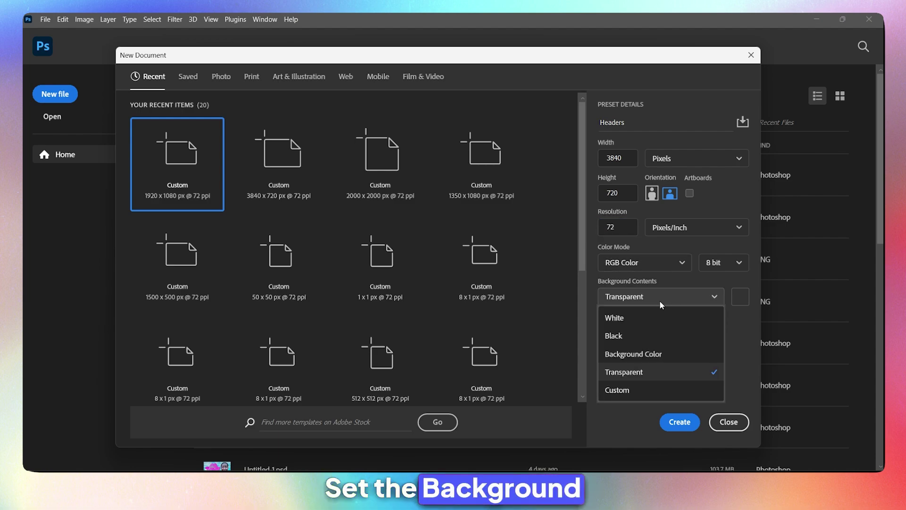
click(646, 374)
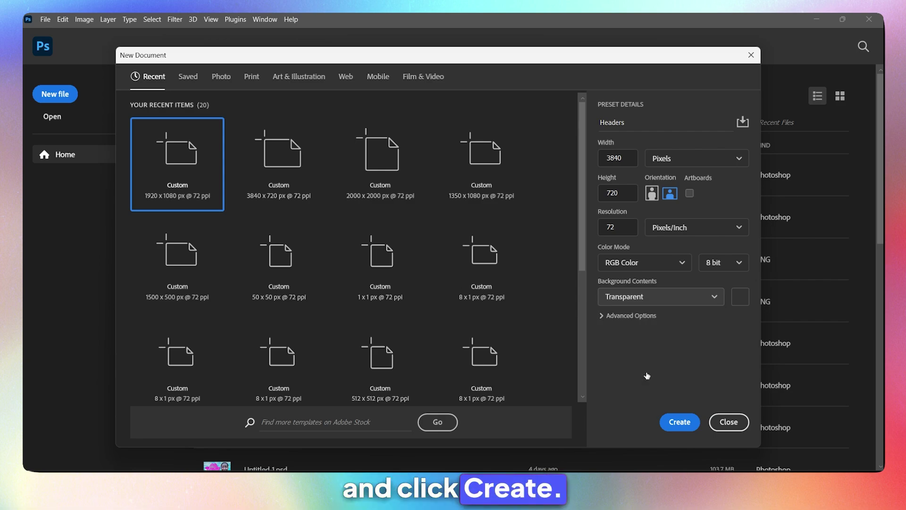
Create the Headers document, switch to the Move tool and deselect Layer 1
click(671, 422)
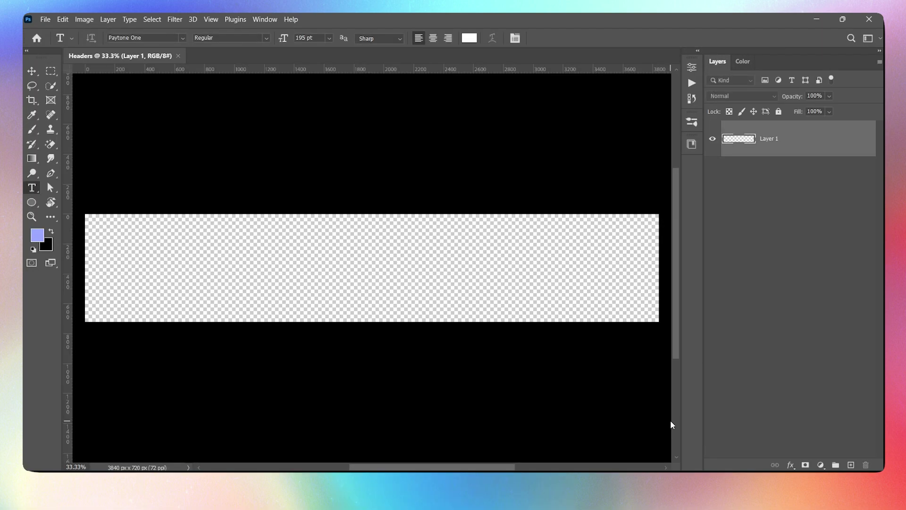
scroll(414, 318, down, 2)
key(v)
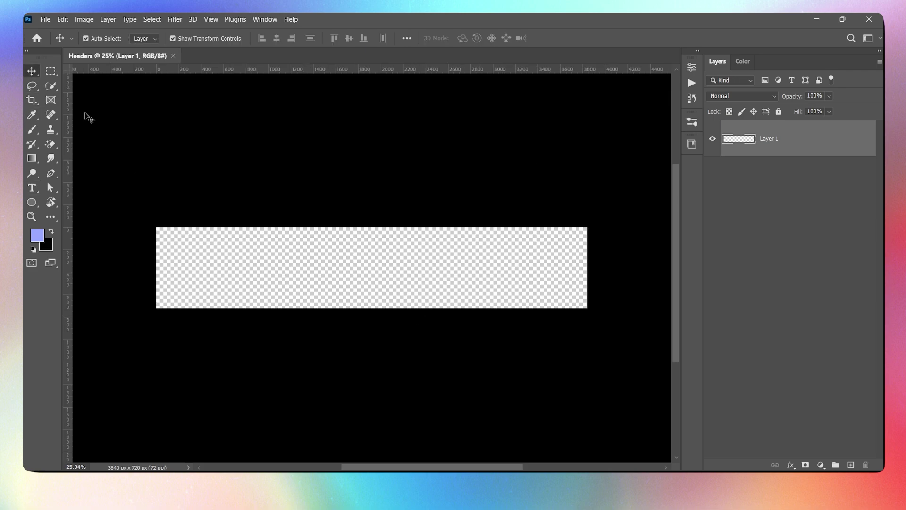
click(777, 275)
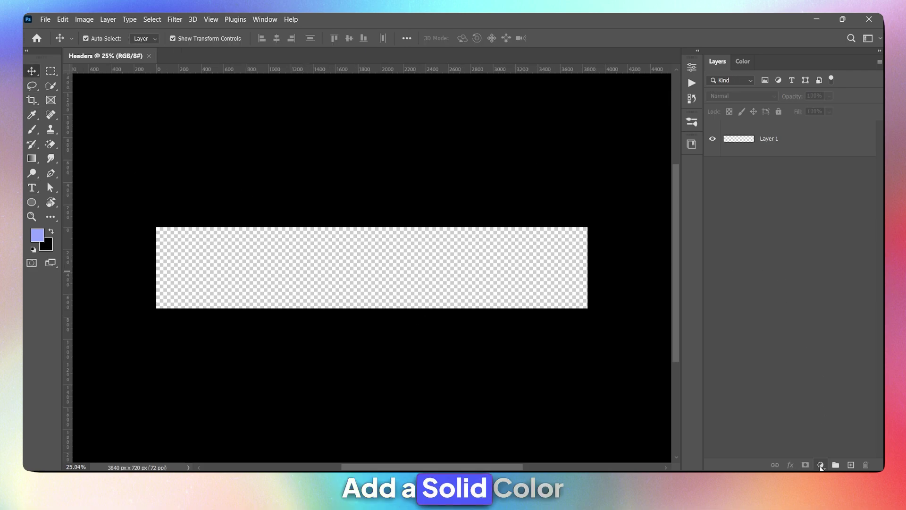
Add two Solid Color fill layers, dark grey #313338 and white #ffffff
click(820, 466)
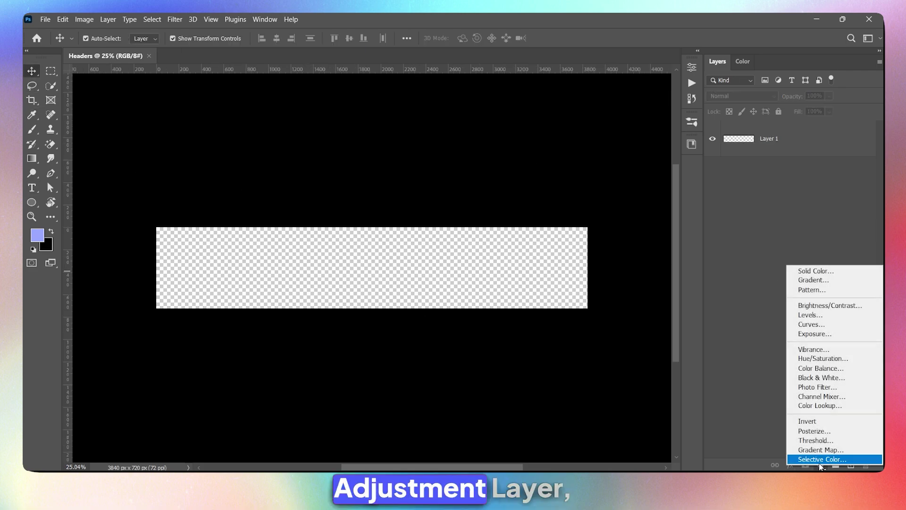
click(821, 272)
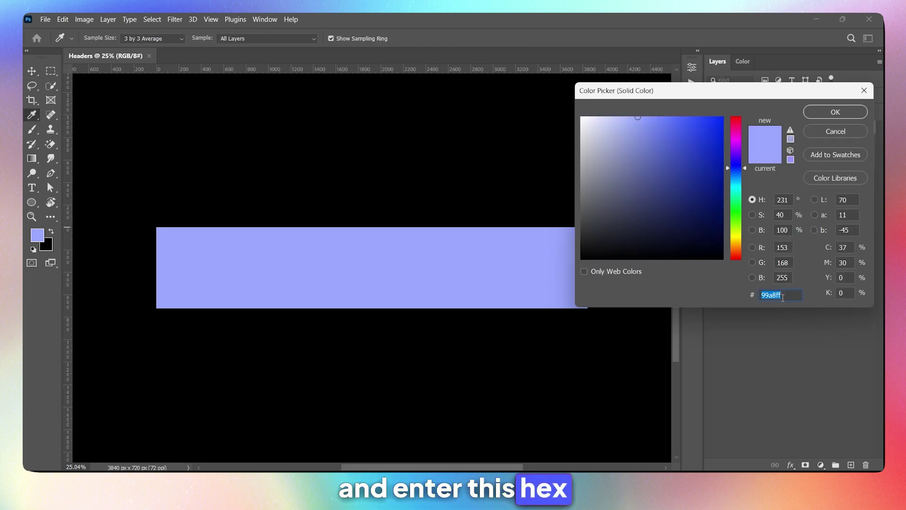
text(31333)
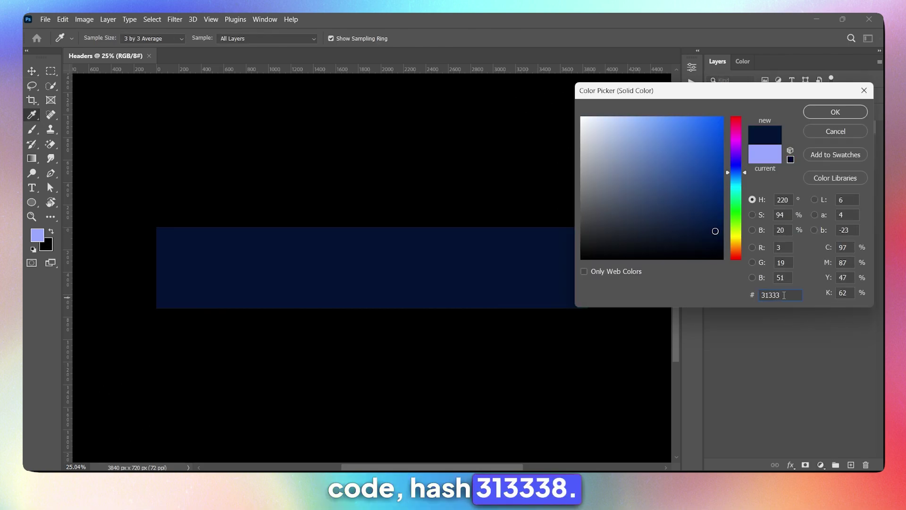
text(8)
click(836, 112)
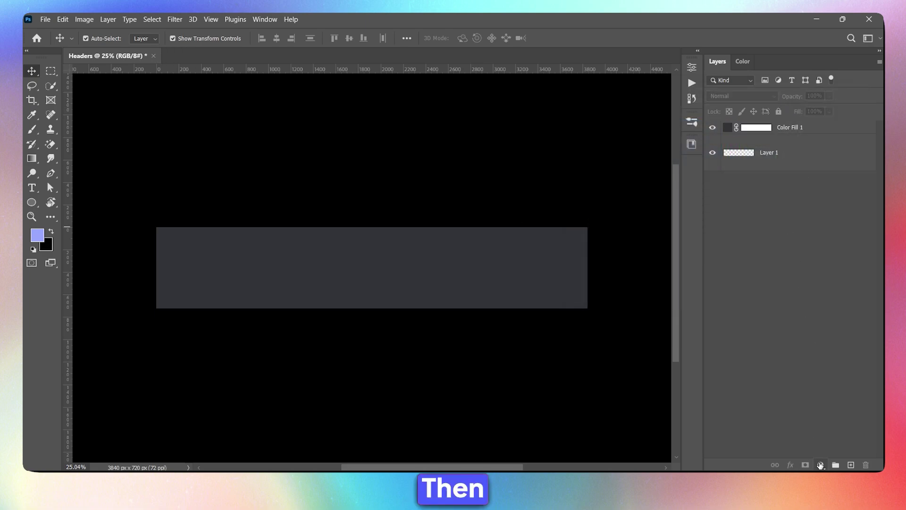
click(820, 464)
click(809, 267)
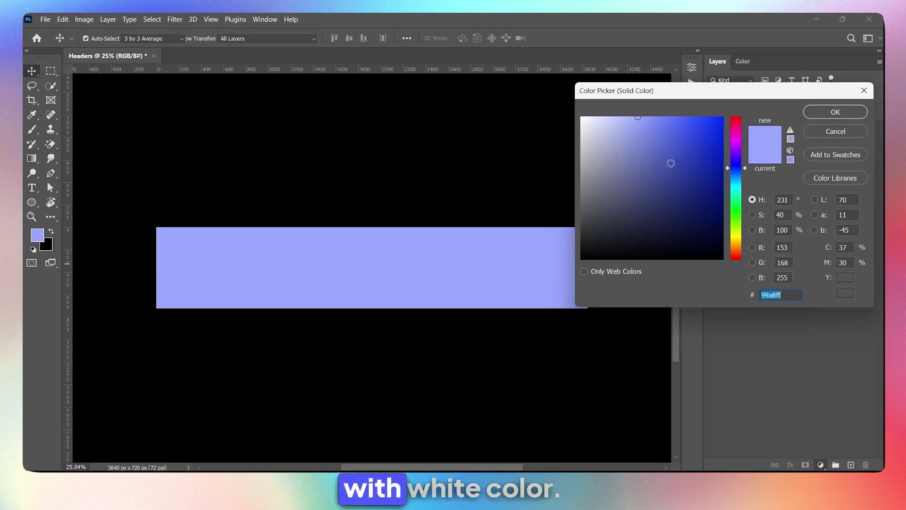
text(ffffff)
click(839, 111)
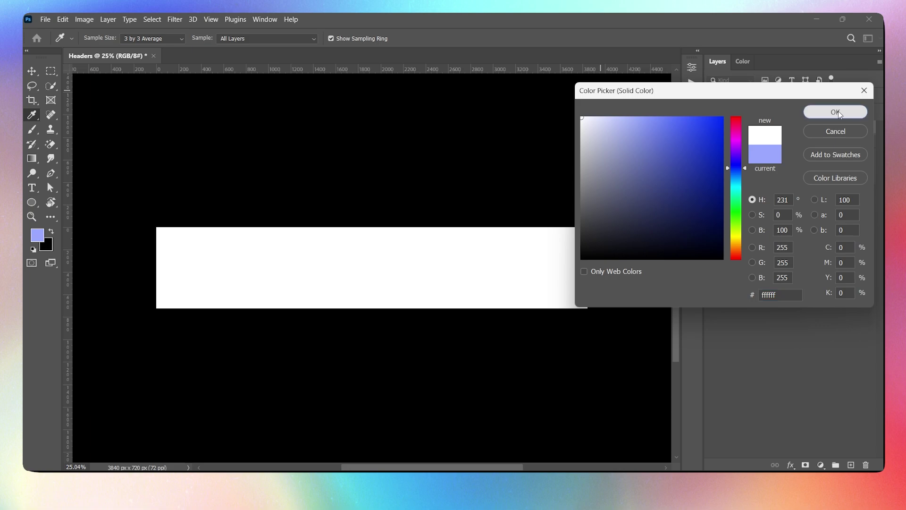
Delete the empty Layer 1 and begin renaming the Color Fill 1 layer
click(781, 168)
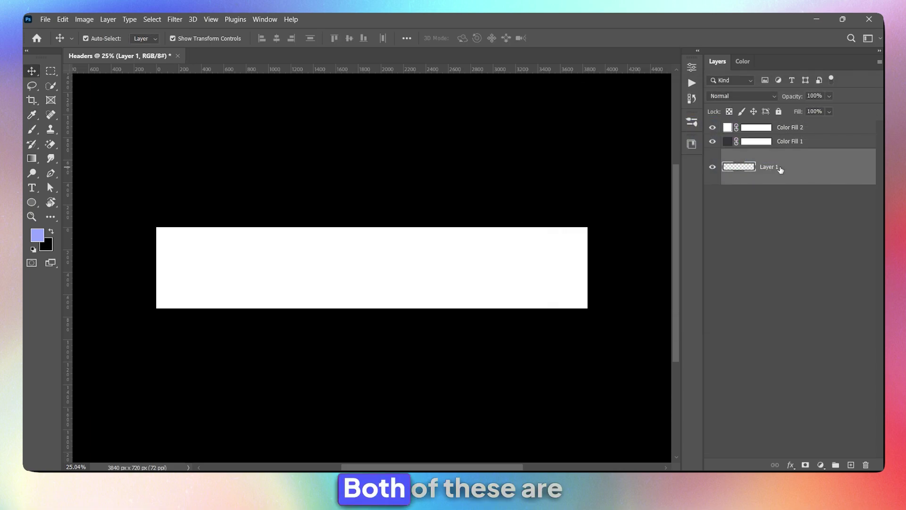
key(Delete)
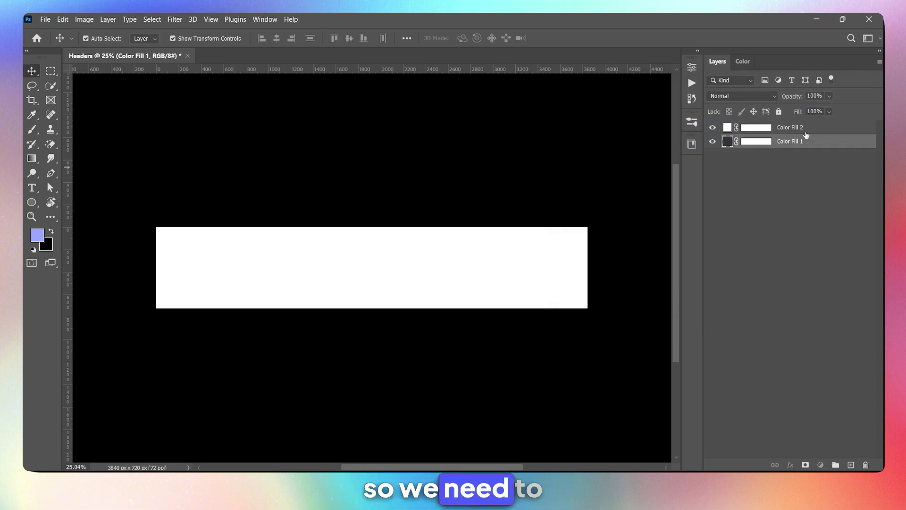
click(801, 156)
click(798, 143)
double_click(799, 143)
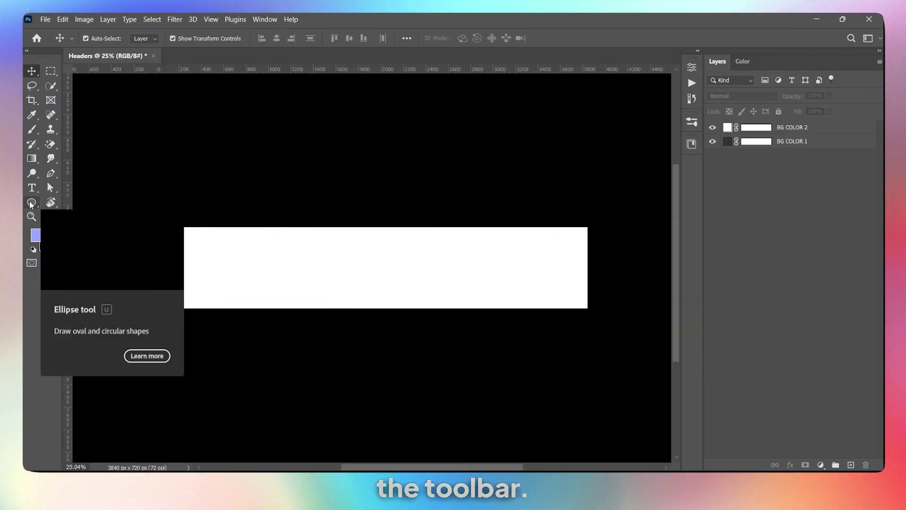
Draw a 665 × 665 px circle with the Ellipse tool on the banner
click(30, 203)
click(61, 213)
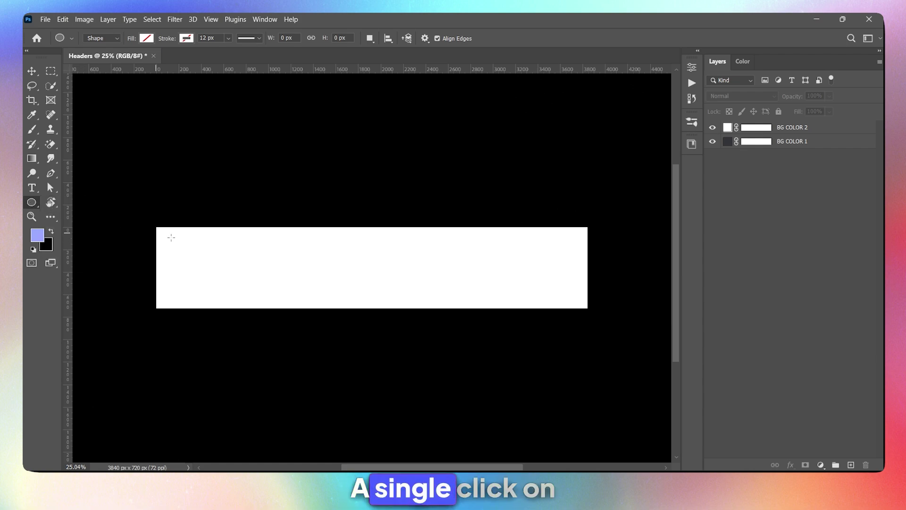
click(232, 263)
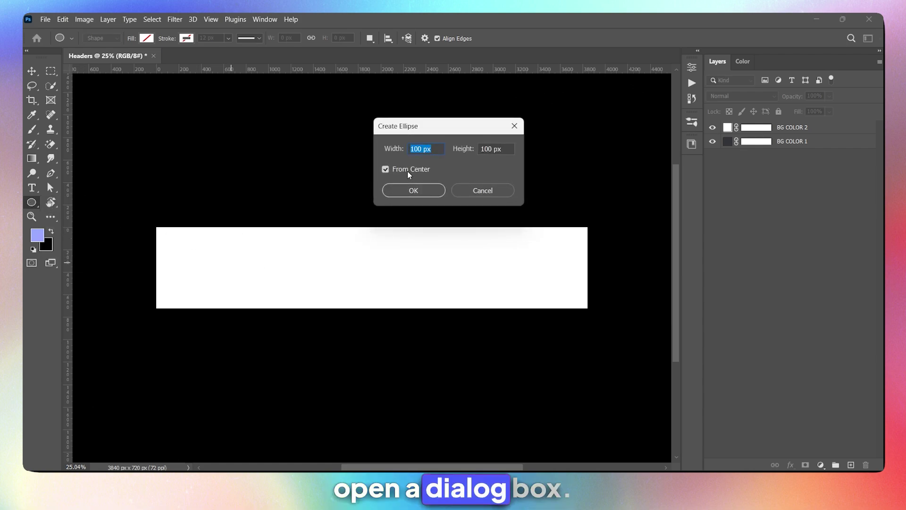
text(665)
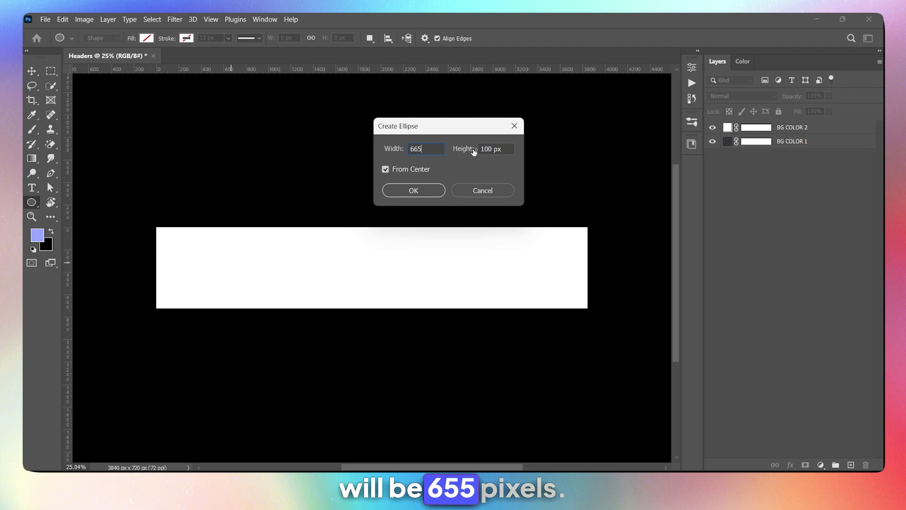
click(483, 150)
text(665)
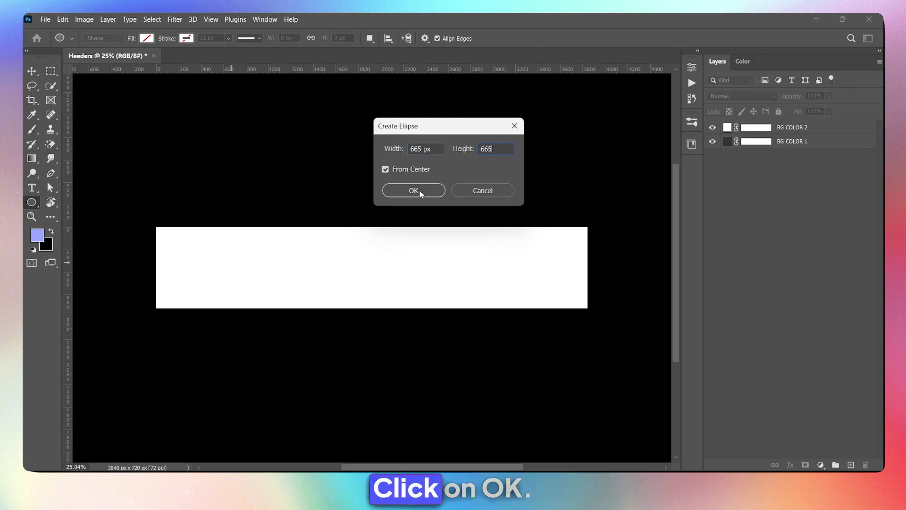
click(418, 188)
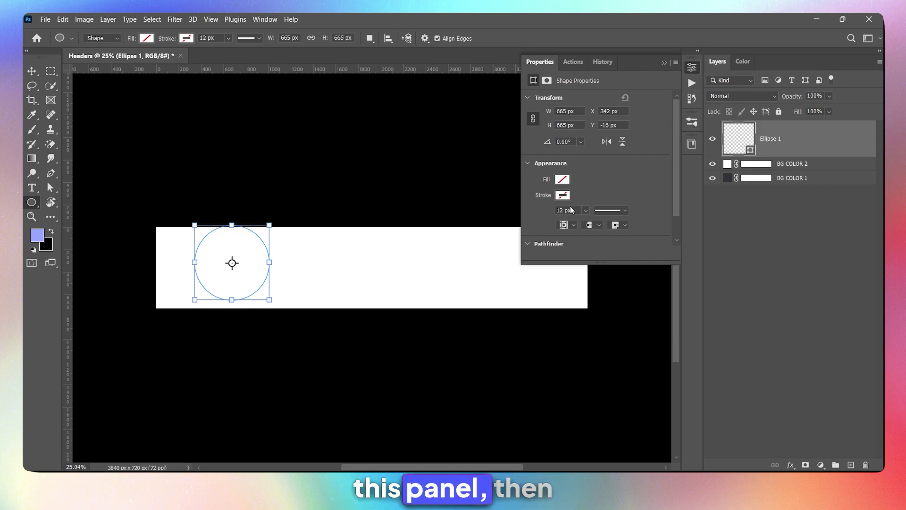
In the circle's shape properties, set the fill to white and remove the stroke
click(263, 19)
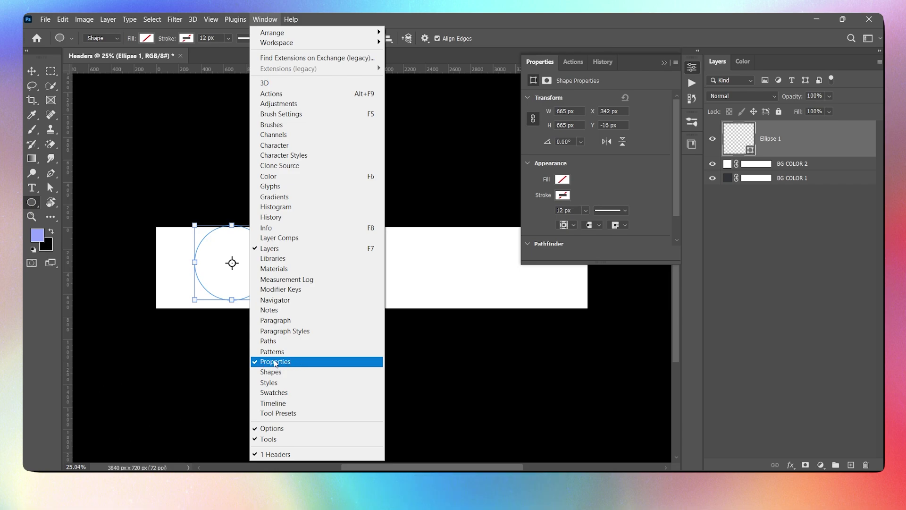
click(611, 159)
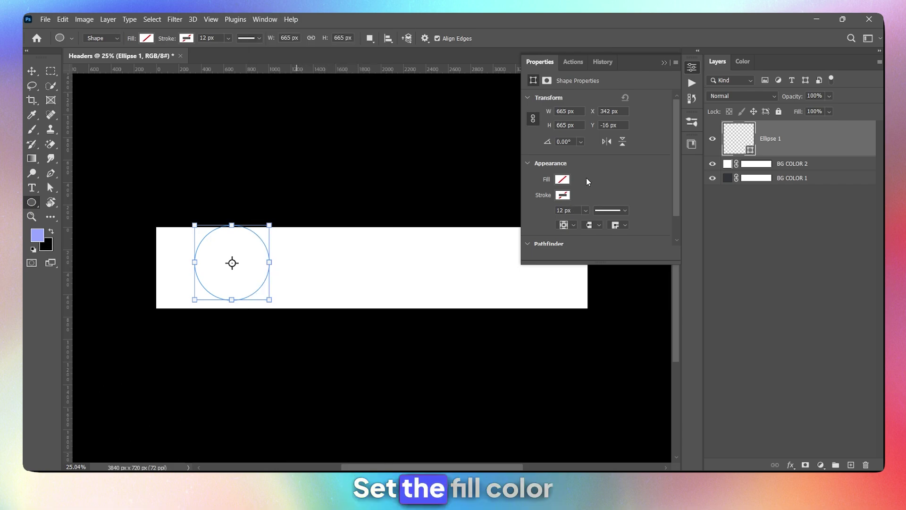
click(562, 180)
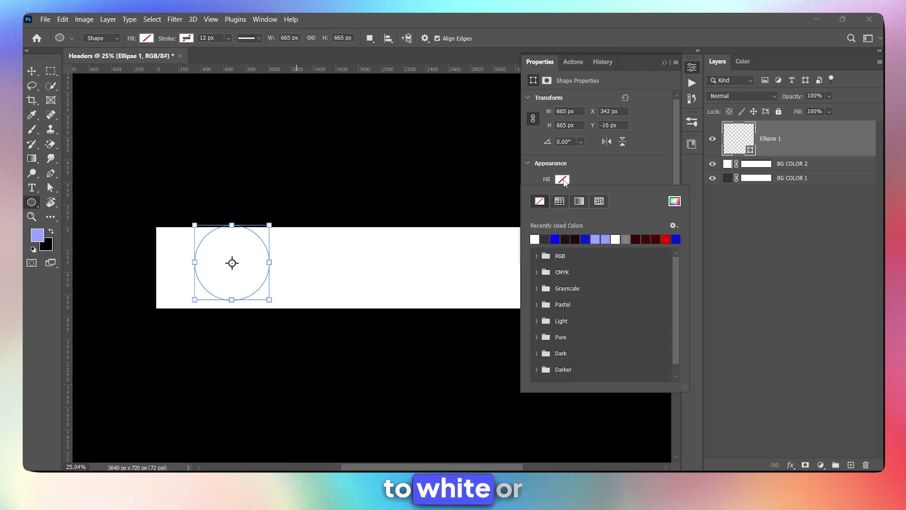
click(535, 239)
click(602, 170)
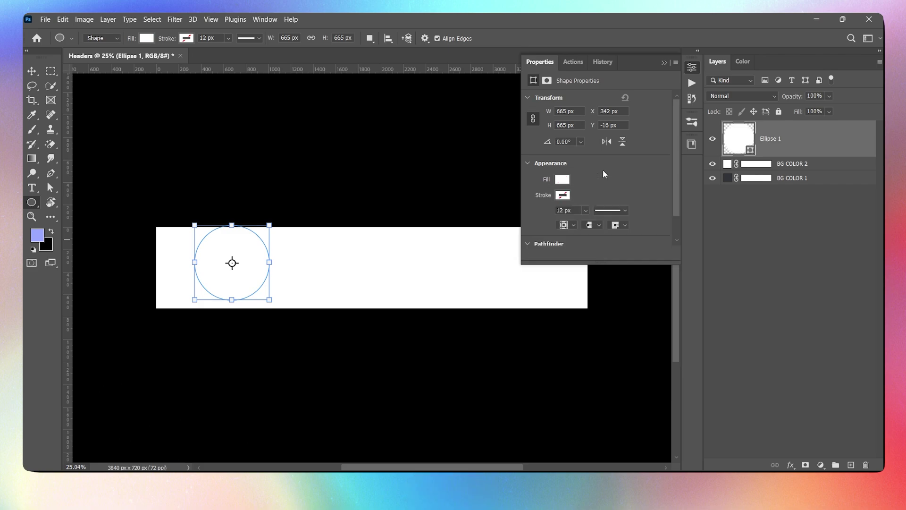
click(563, 195)
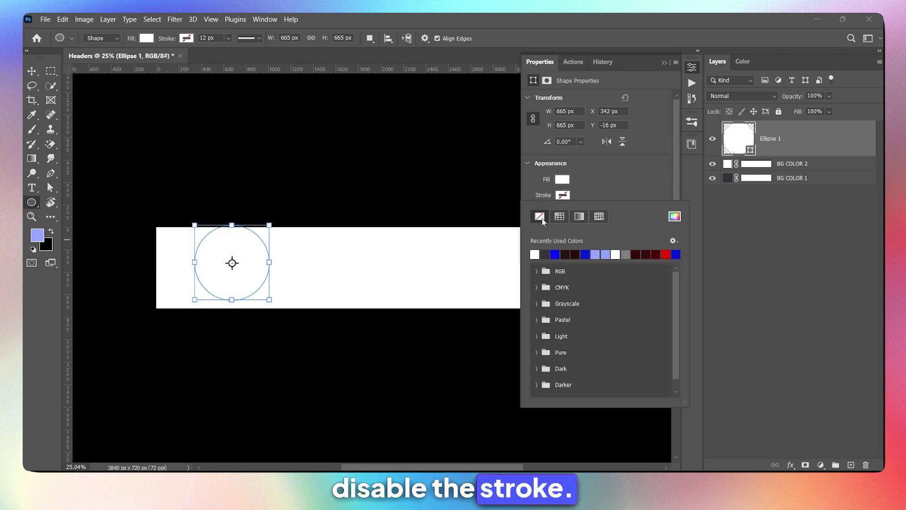
click(585, 196)
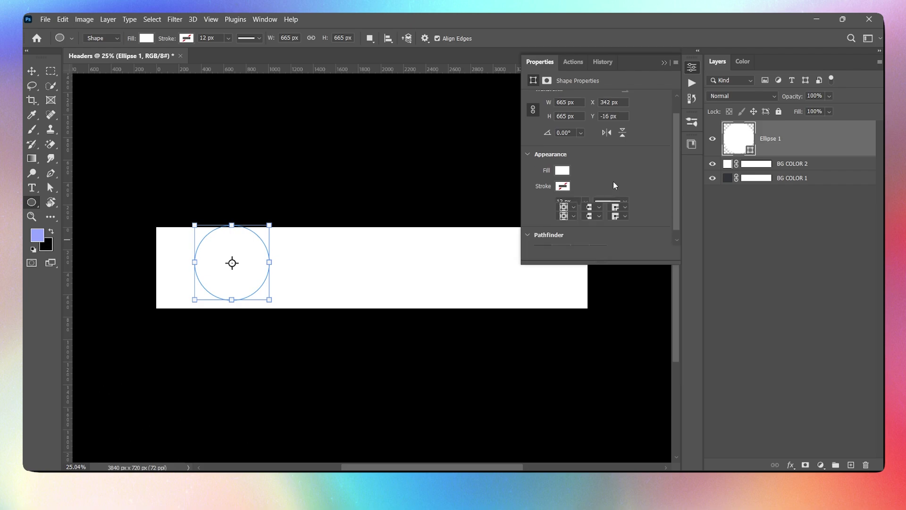
scroll(612, 182, down, 1)
Hide the white BG COLOR 2 layer and move the circle to the banner's left edge
click(692, 68)
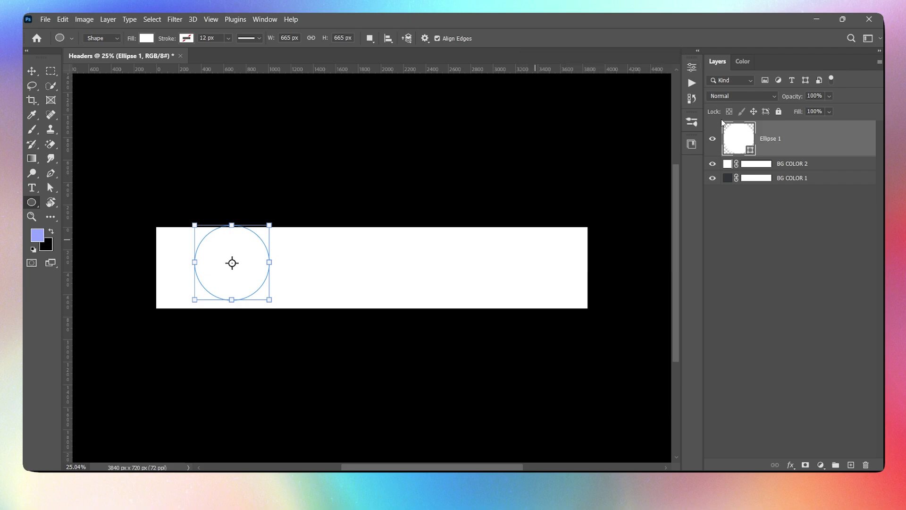
click(712, 164)
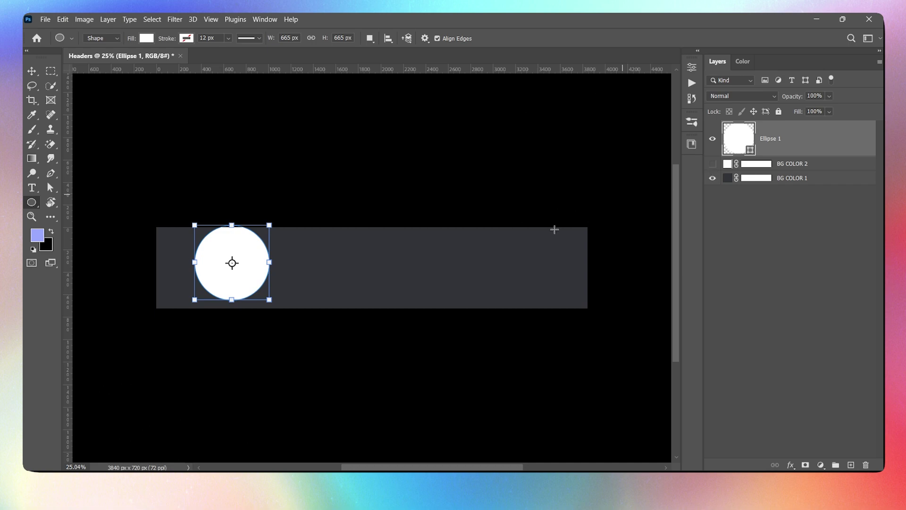
click(32, 70)
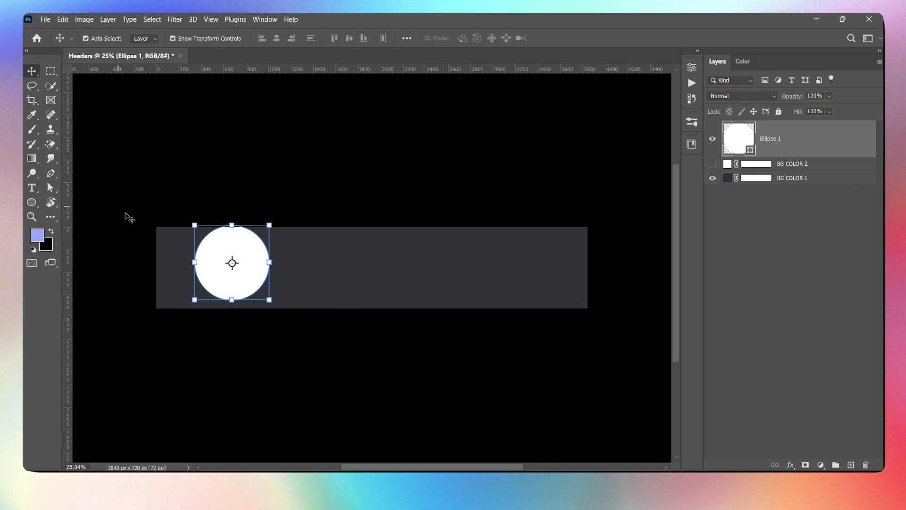
drag(253, 277, 221, 283)
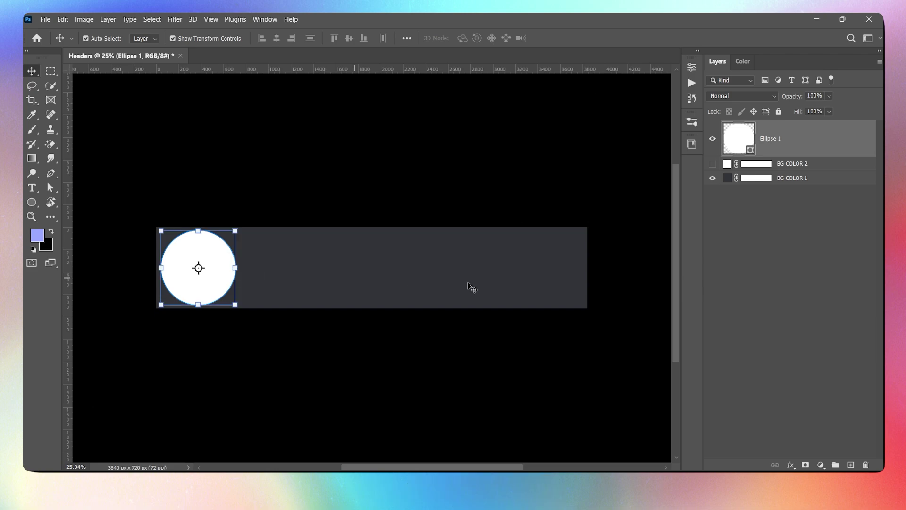
Place the Mickyverse_Logo image onto the white circle and commit it
click(776, 282)
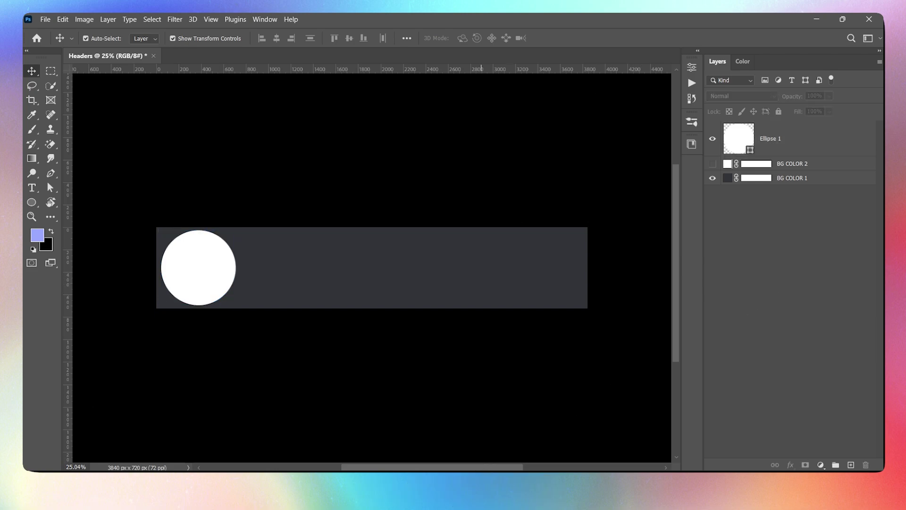
drag(328, 331, 255, 277)
drag(391, 285, 411, 334)
key(Return)
Group the Mickyverse_Logo and Ellipse 1 layers and rename the group
scroll(196, 319, up, 3)
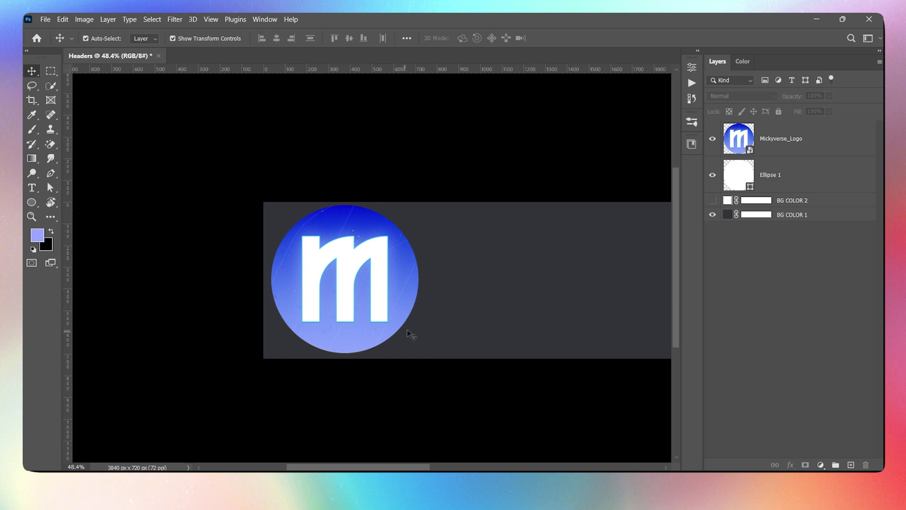
click(799, 141)
shift+click(786, 182)
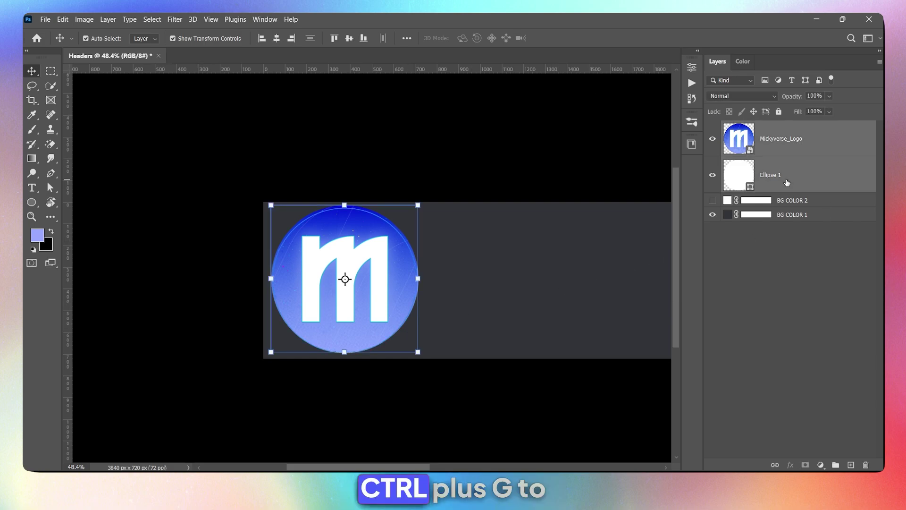
key(ctrl+g)
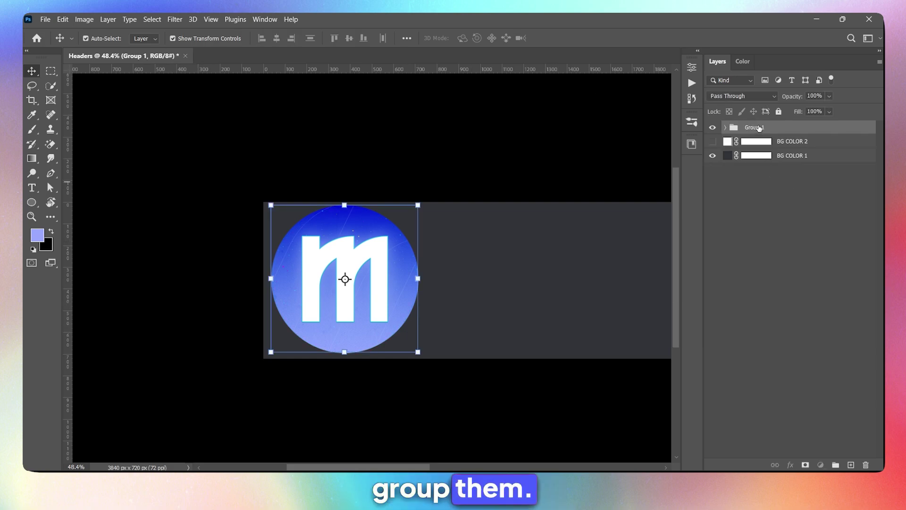
double_click(757, 127)
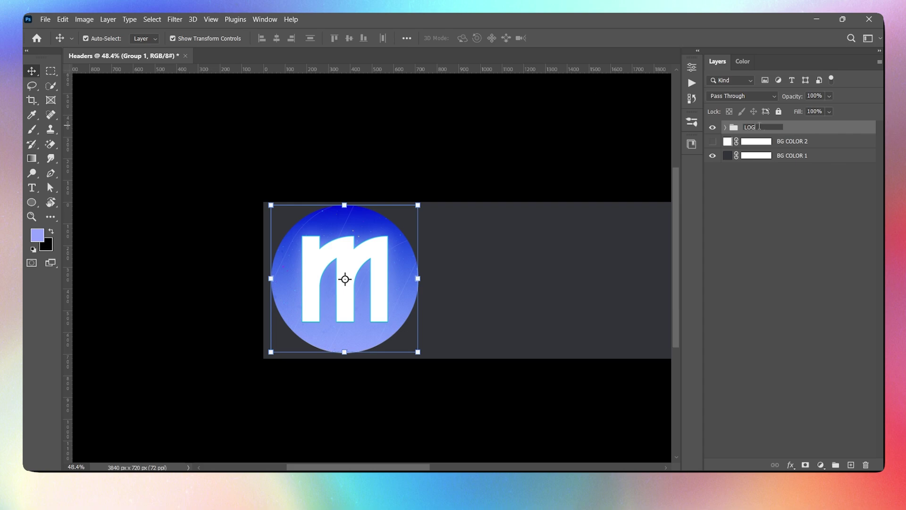
Inside the LOGO group, clip Mickyverse_Logo to the circle, then collapse the group
click(726, 128)
click(781, 163)
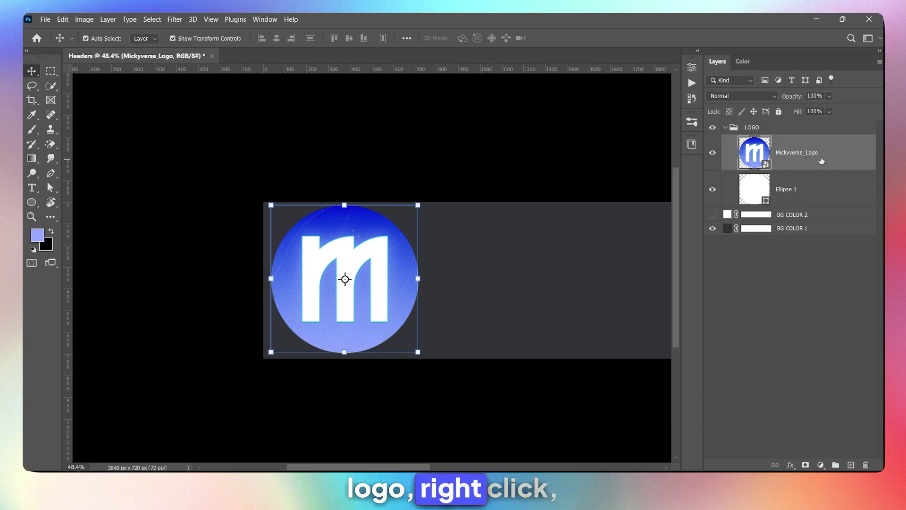
right_click(828, 157)
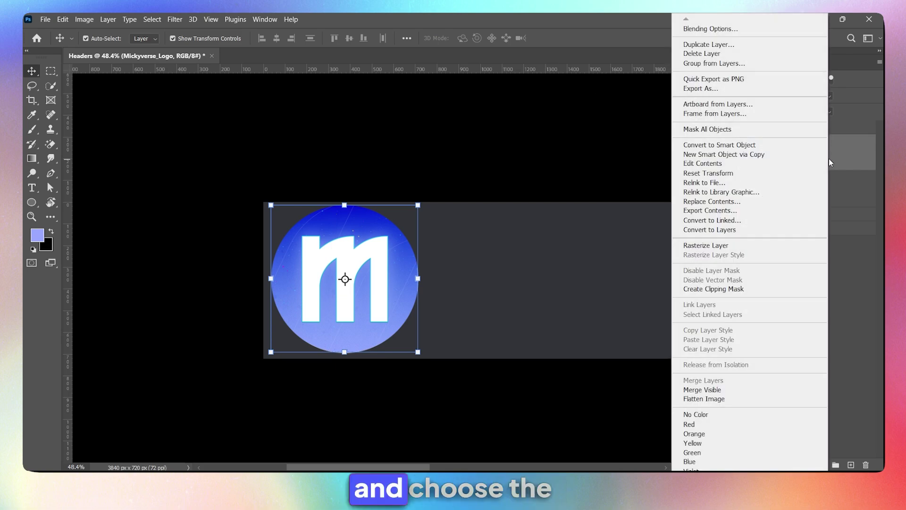
click(702, 289)
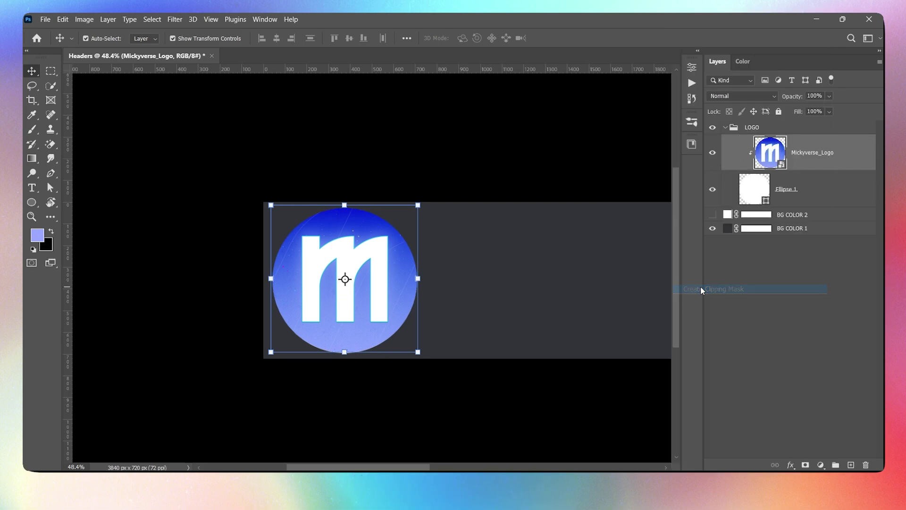
click(786, 309)
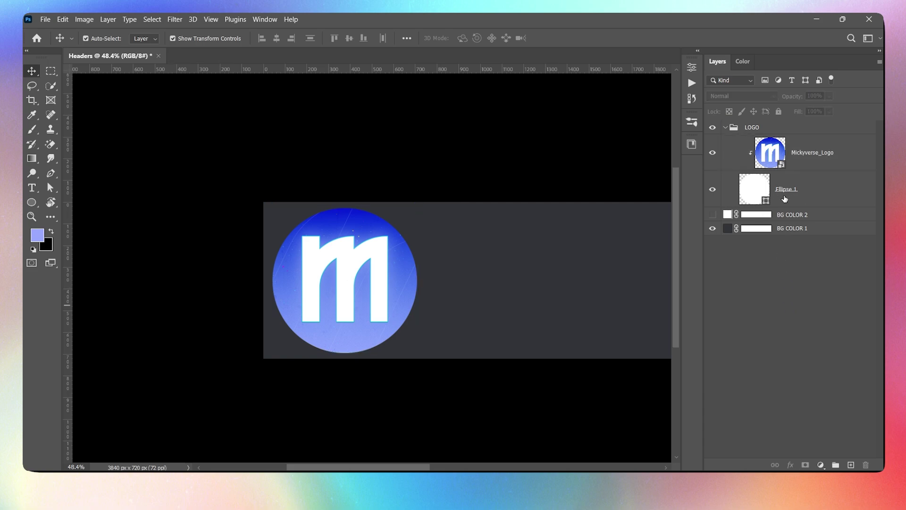
click(725, 128)
scroll(374, 283, down, 5)
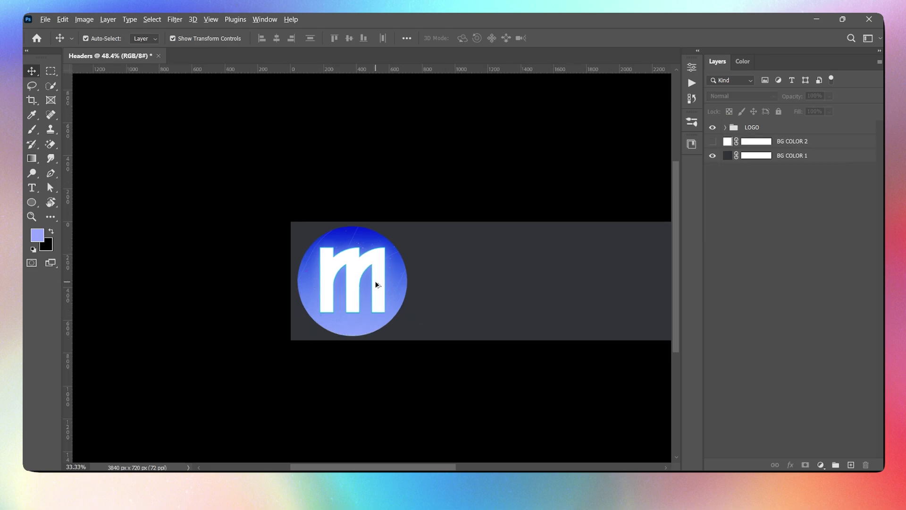
scroll(289, 289, up, 1)
scroll(289, 286, down, 1)
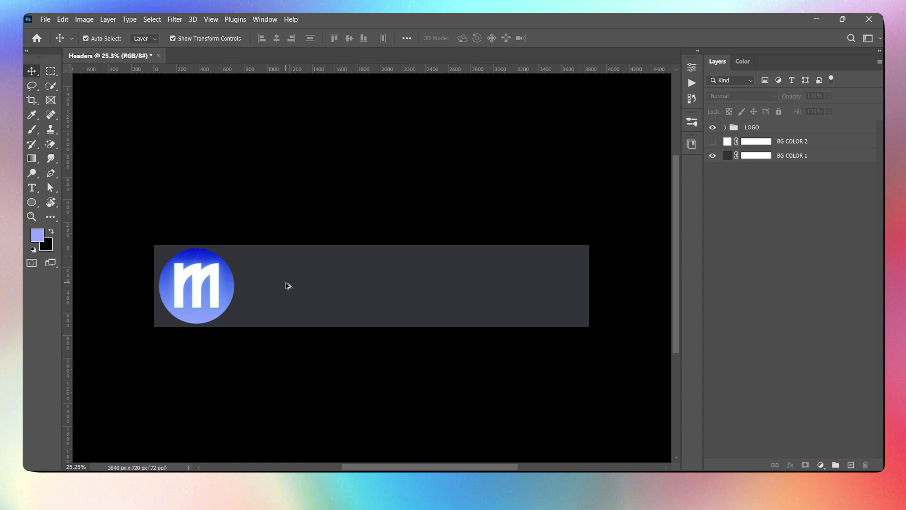
scroll(289, 285, up, 1)
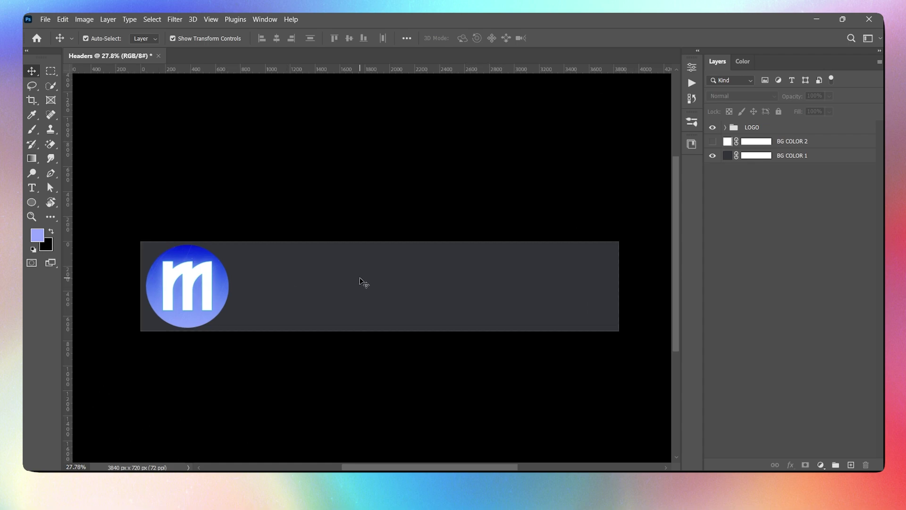
Type the MICKYVERSE text on the banner and move it beside the logo
click(32, 188)
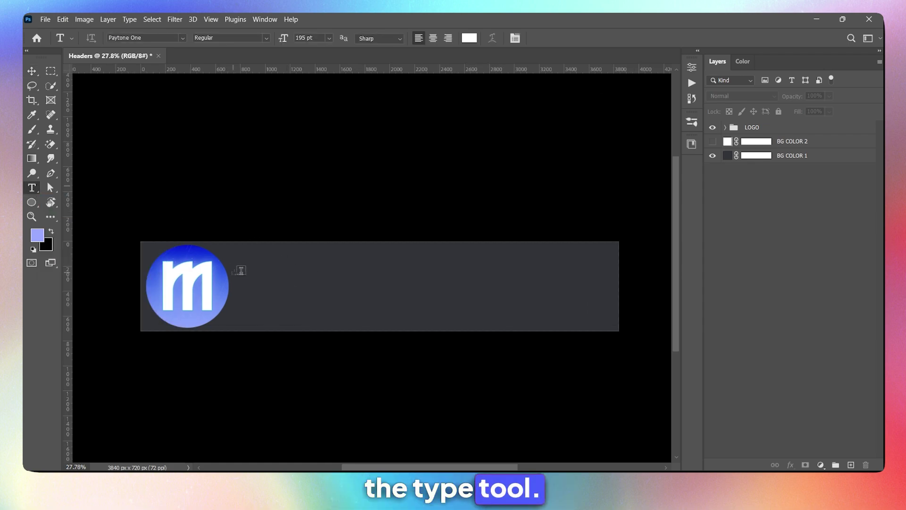
click(280, 262)
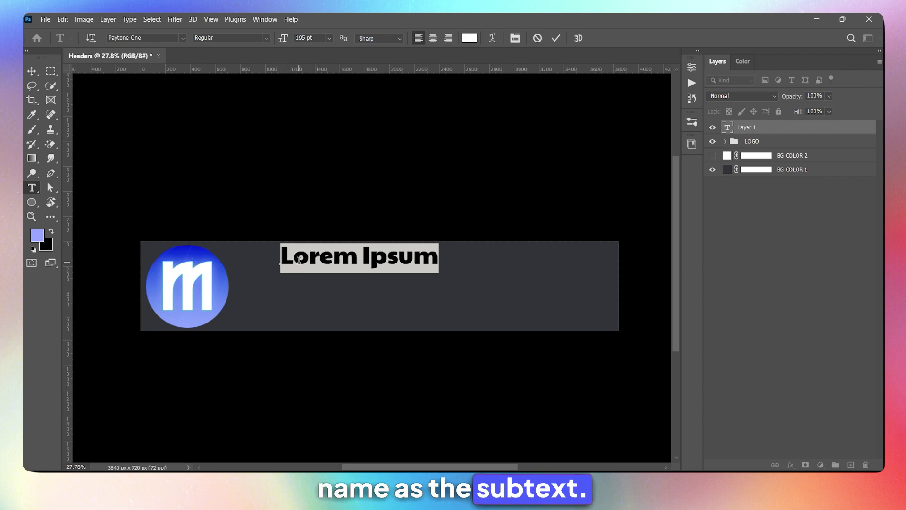
text(MICKYVERSE)
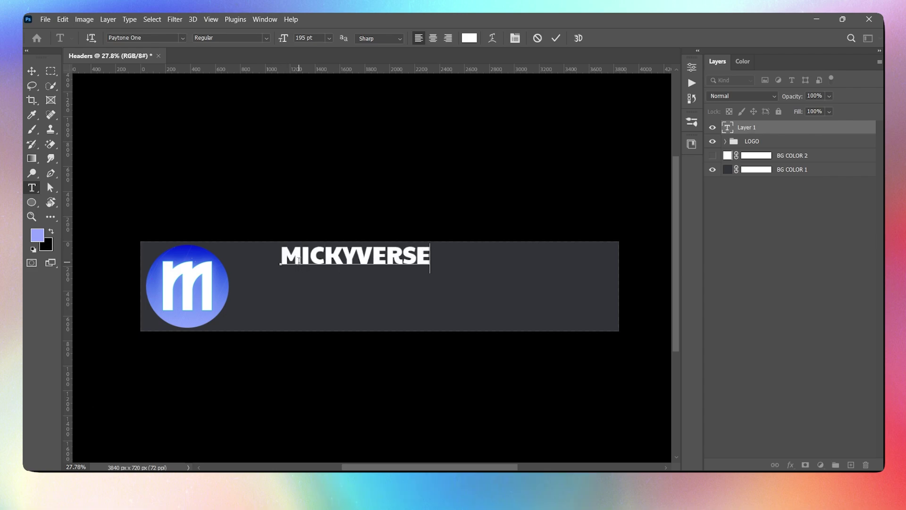
click(31, 72)
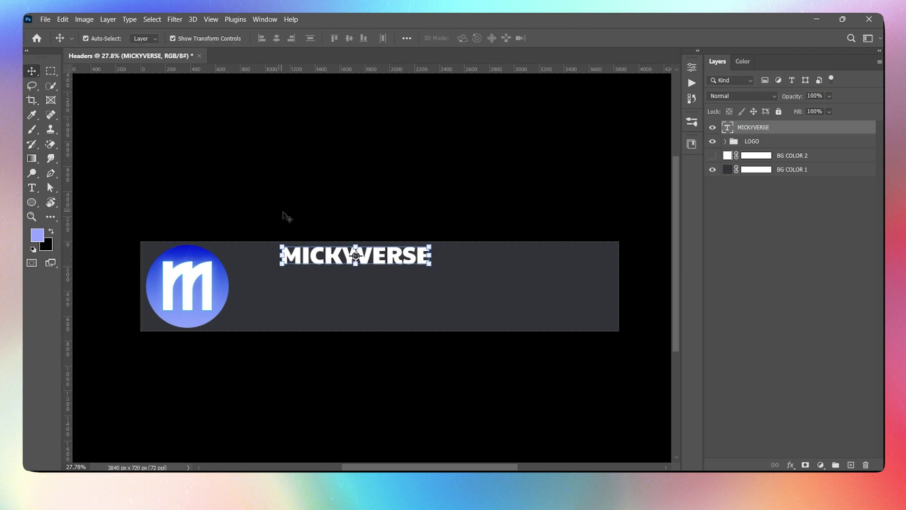
drag(323, 261, 283, 264)
Change the MICKYVERSE font to Creato Display Black and nudge it into place
click(692, 67)
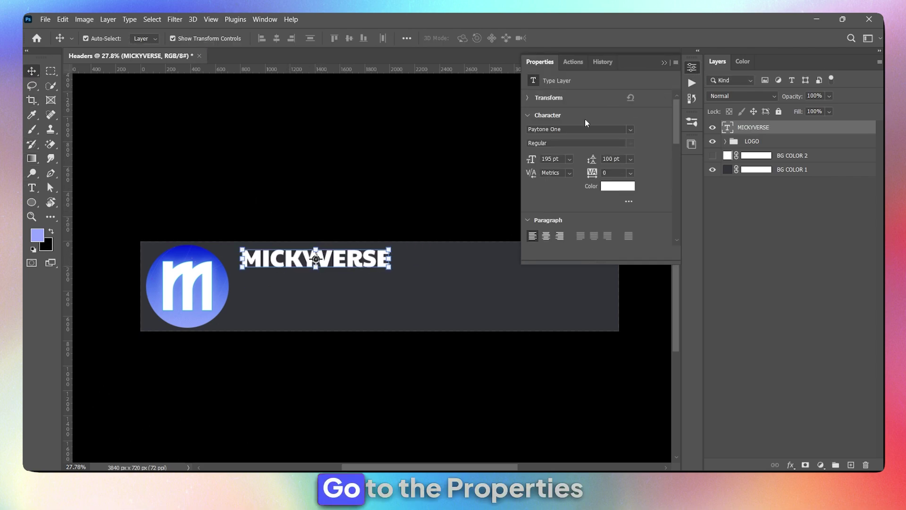
click(565, 129)
text(eato Display)
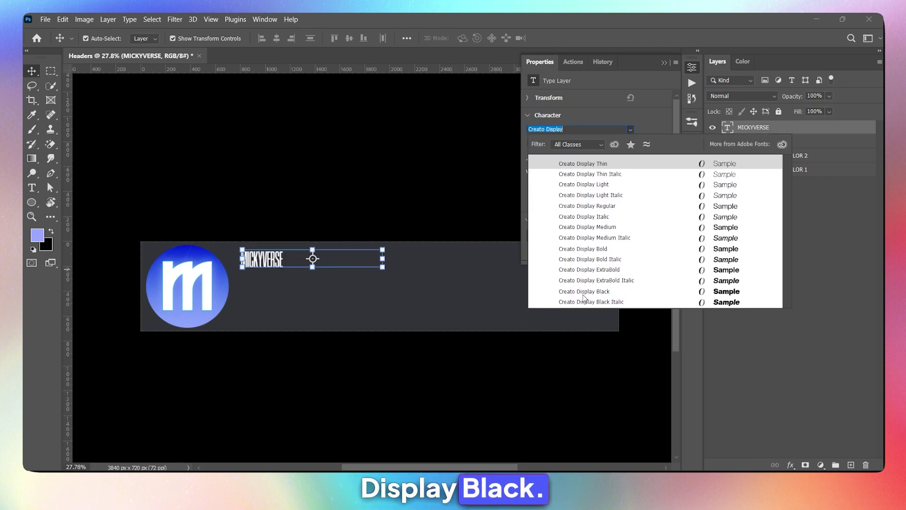
click(725, 295)
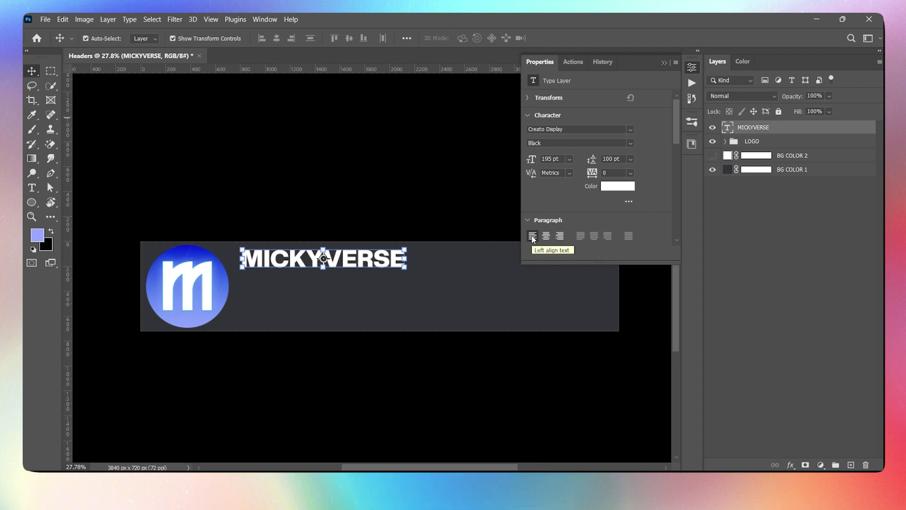
drag(386, 255, 388, 245)
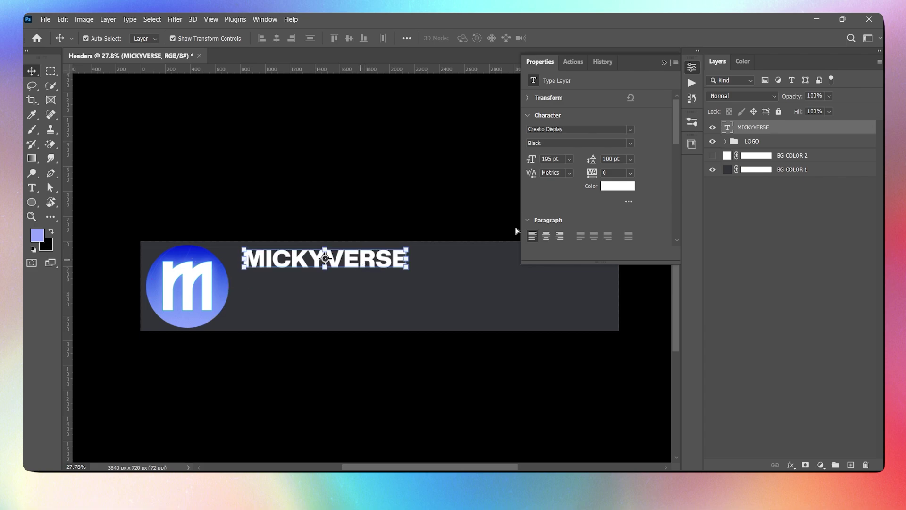
Drag-duplicate the MICKYVERSE text, then delete the stray copy
click(690, 66)
click(751, 188)
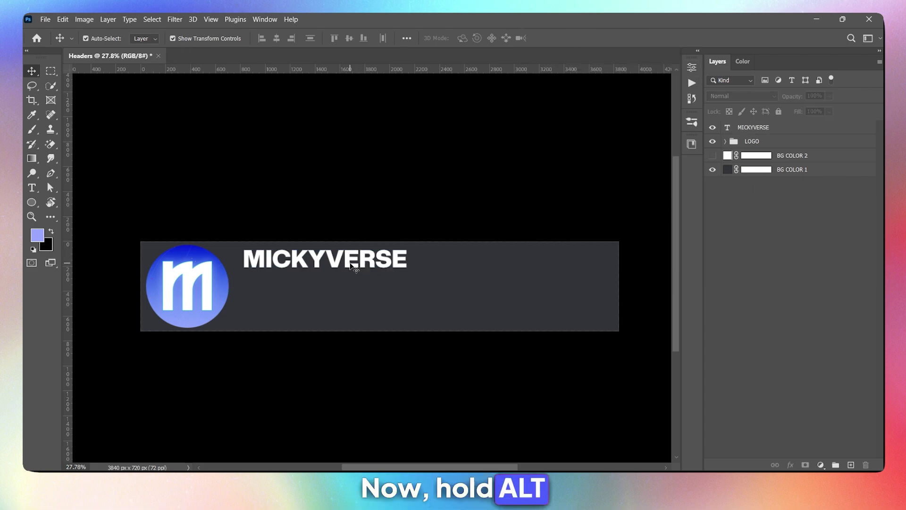
drag(348, 262, 347, 291)
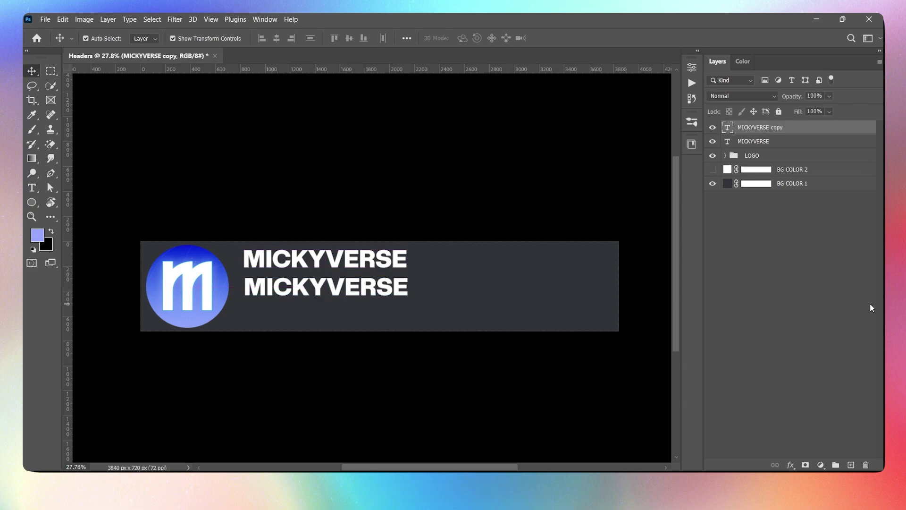
click(834, 192)
click(809, 132)
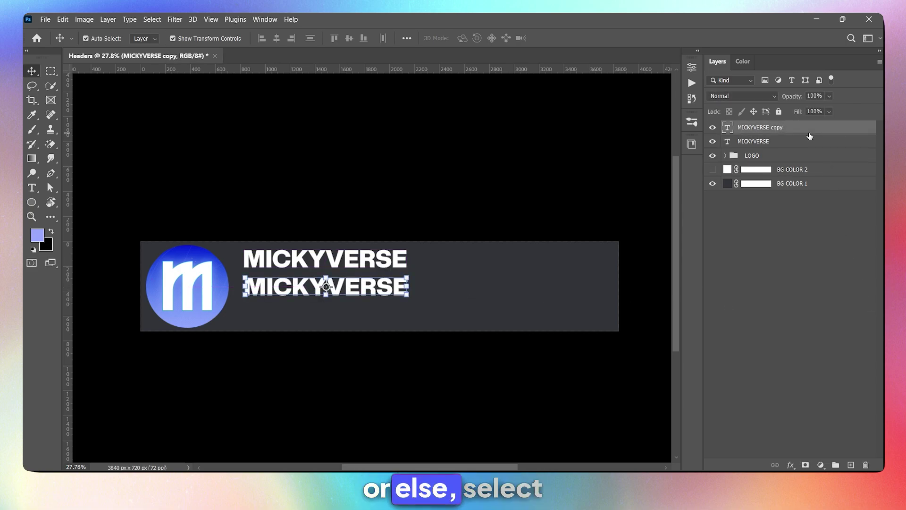
key(Delete)
Duplicate MICKYVERSE with Ctrl+J, move it down, and retype it as GUIDELINES
key(ctrl+j)
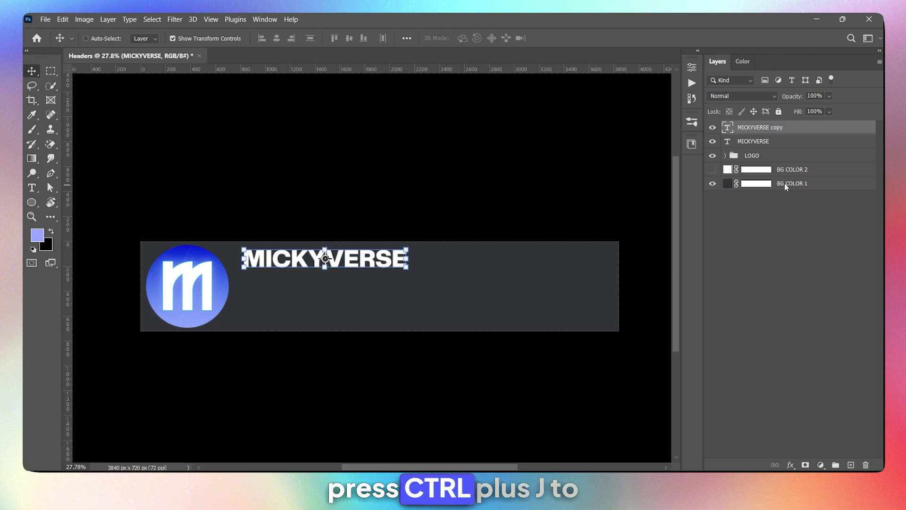
drag(356, 263, 357, 297)
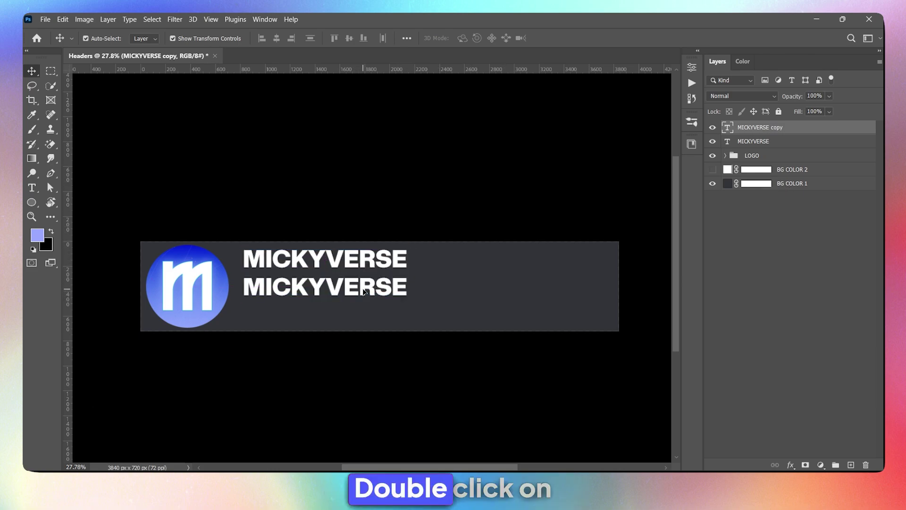
double_click(362, 287)
text(GUIDELINES)
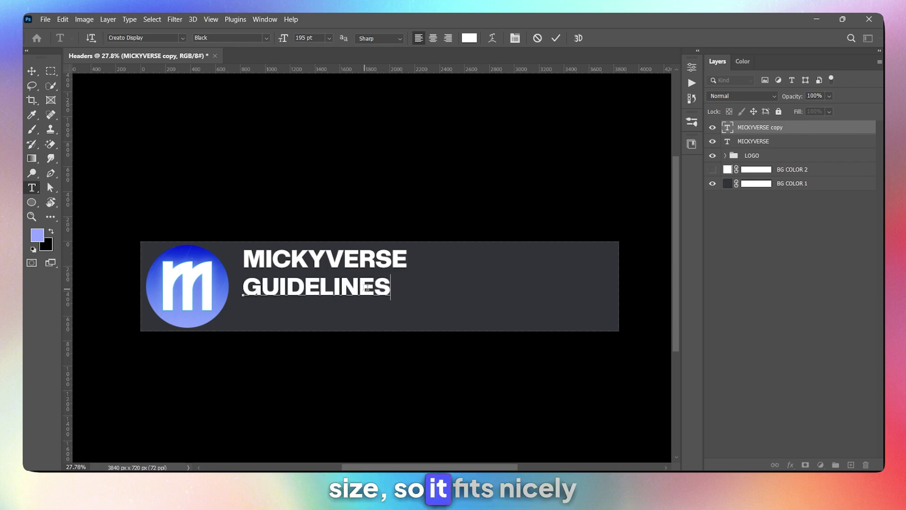
key(ctrl+Return)
key(v)
Set GUIDELINES to 540 pt and position it under MICKYVERSE
click(771, 130)
click(692, 68)
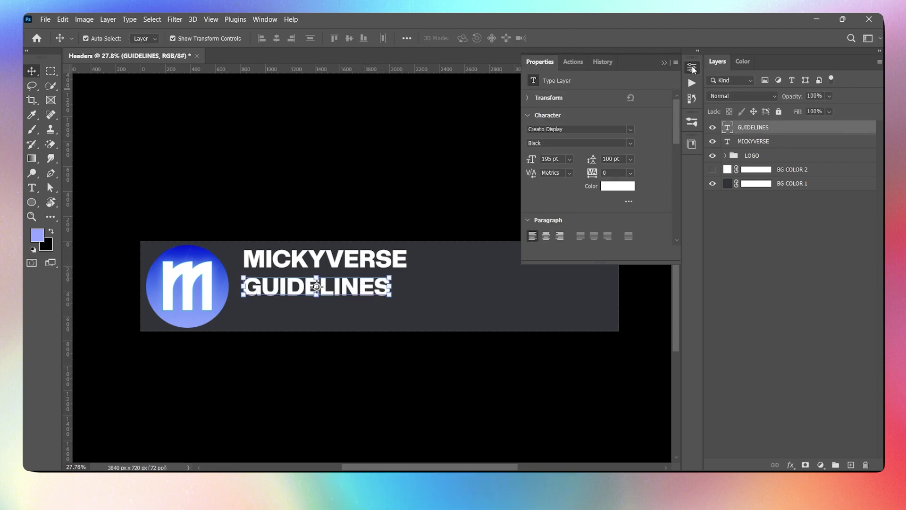
drag(529, 163, 581, 173)
drag(430, 280, 423, 311)
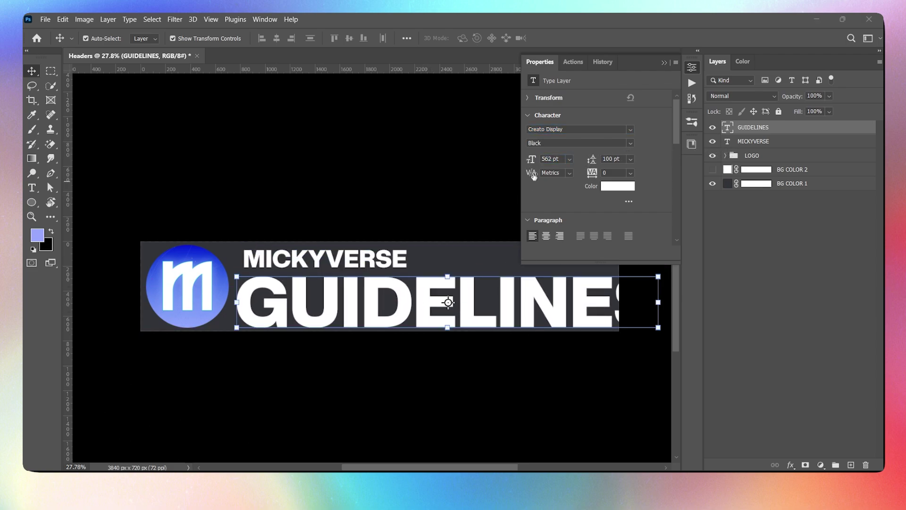
drag(525, 159, 518, 162)
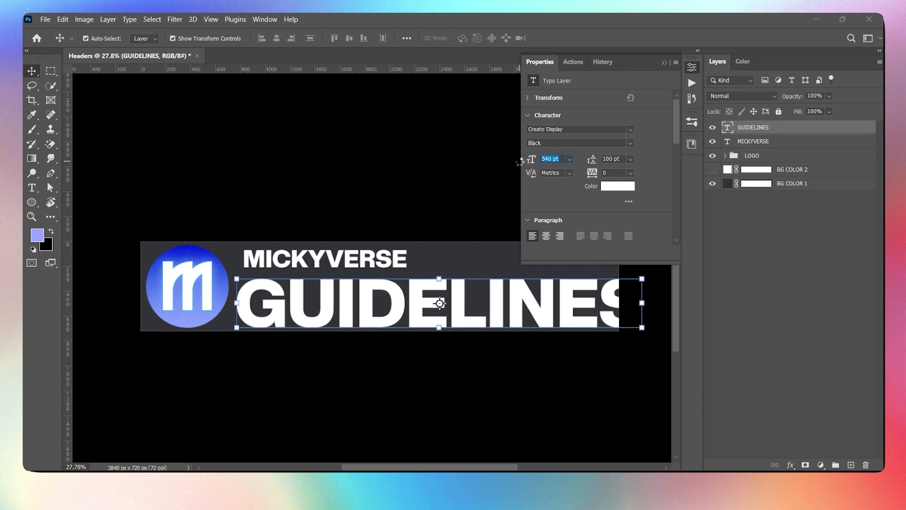
drag(462, 304, 468, 299)
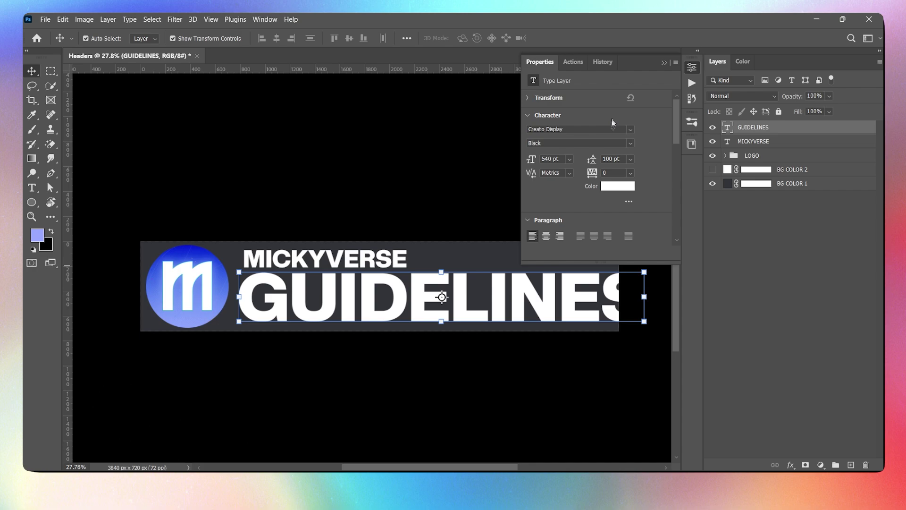
click(693, 69)
click(752, 270)
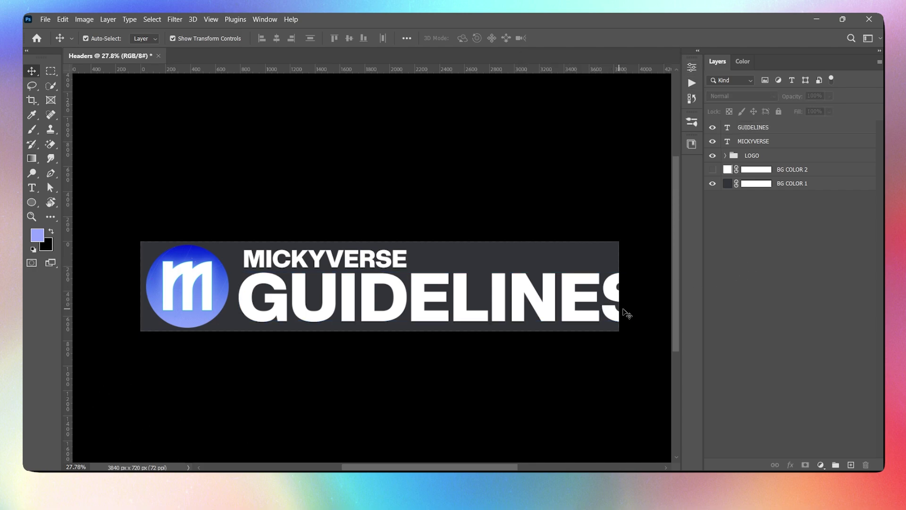
Use the Crop tool to extend the canvas's right edge to 4253 px wide
scroll(543, 320, down, 3)
drag(543, 321, 480, 313)
click(496, 304)
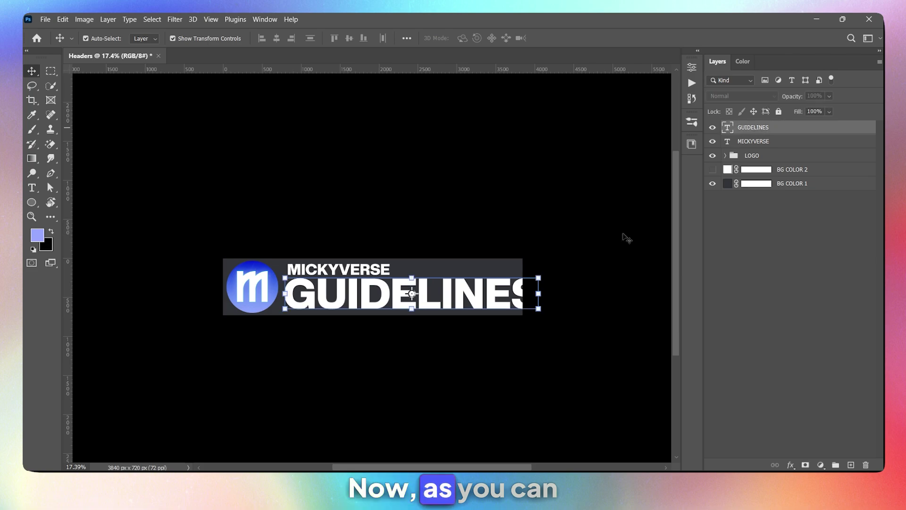
click(762, 260)
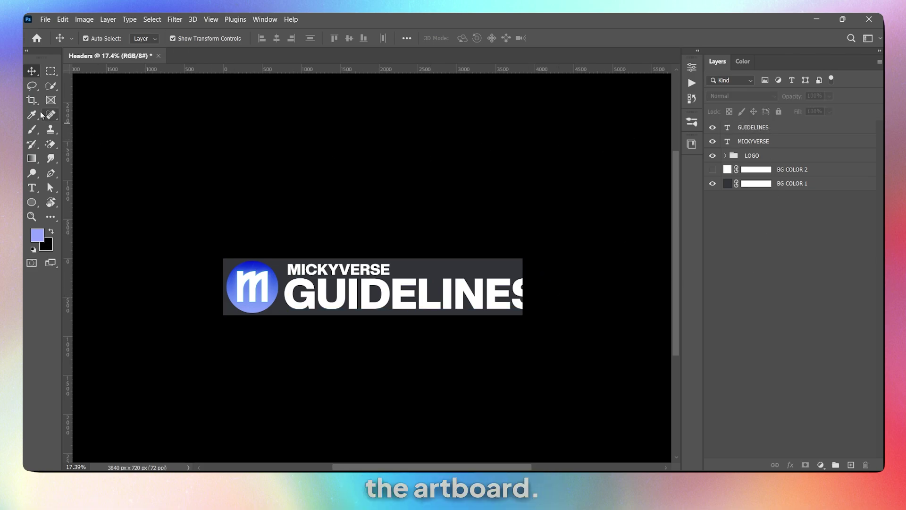
click(31, 100)
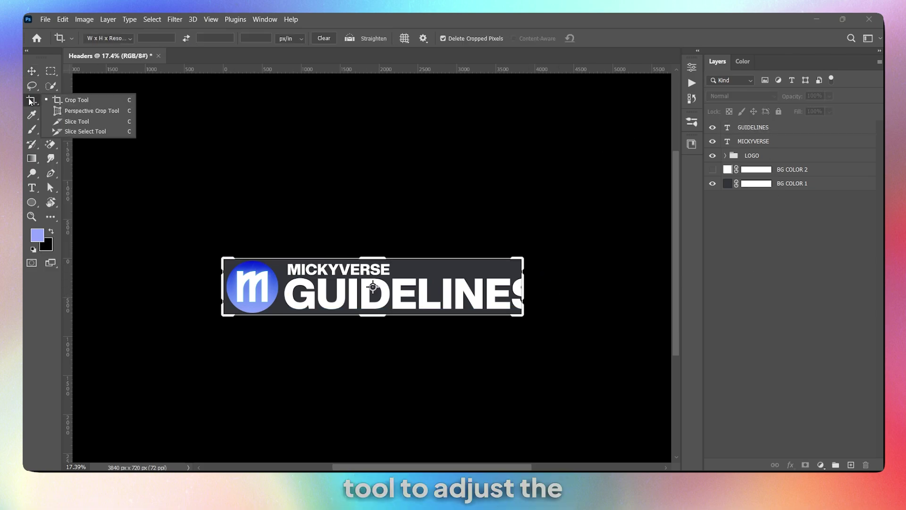
click(78, 100)
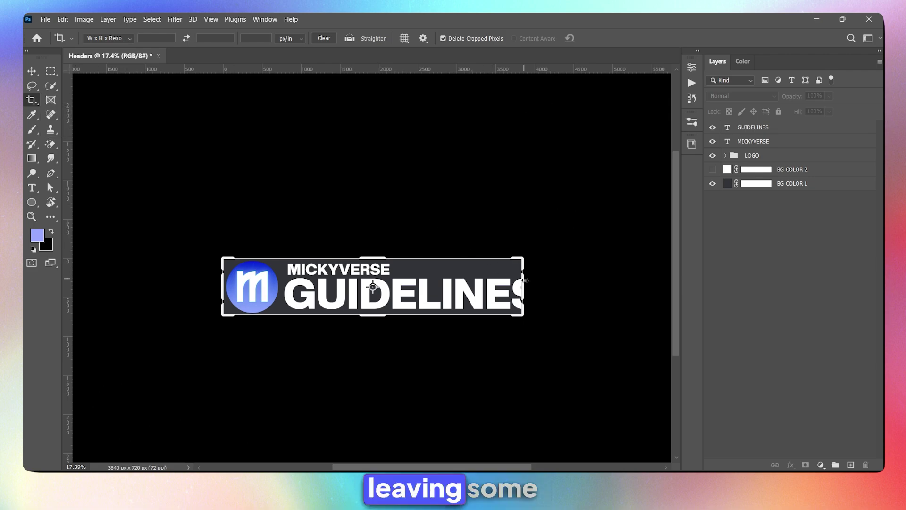
mouse_move(523, 287)
mouse_down()
mouse_move(553, 290)
mouse_move(540, 286)
mouse_up()
key(Return)
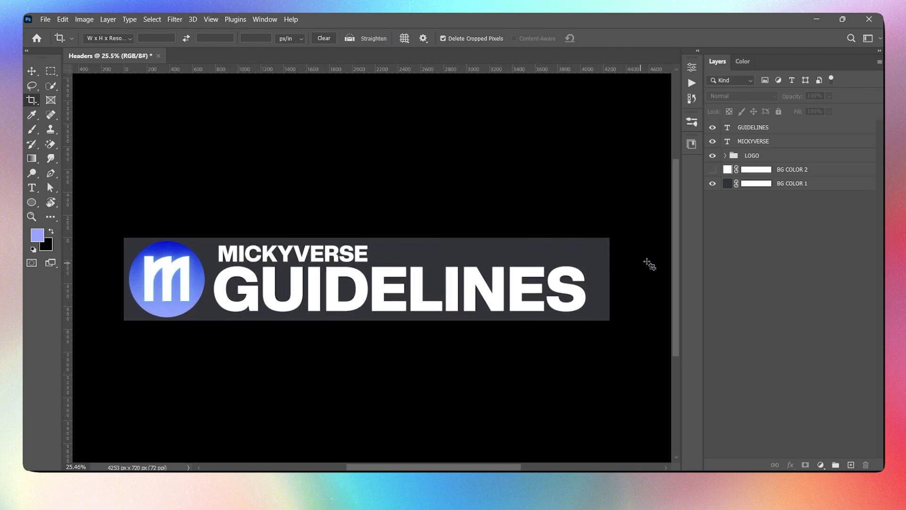
Place MICKYVERSE above GUIDELINES in the layer stack and align their left edges
drag(757, 129, 754, 144)
shift+click(753, 128)
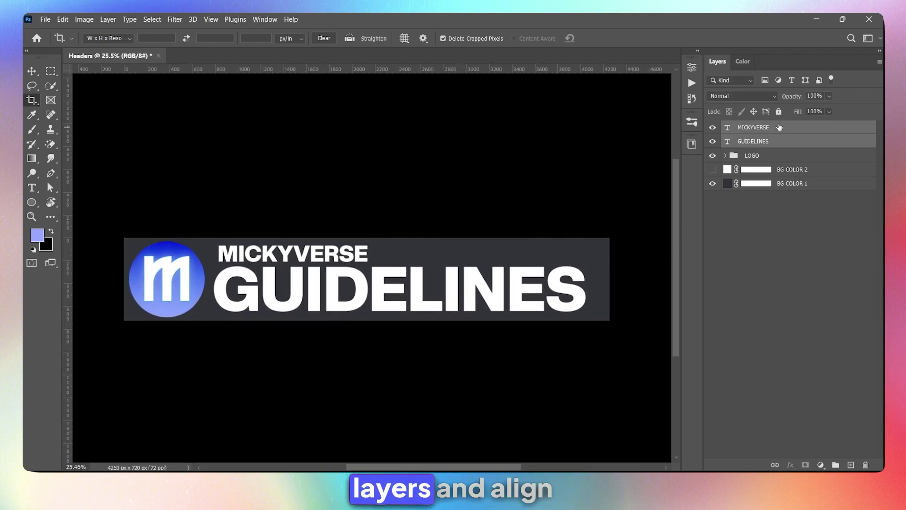
click(29, 69)
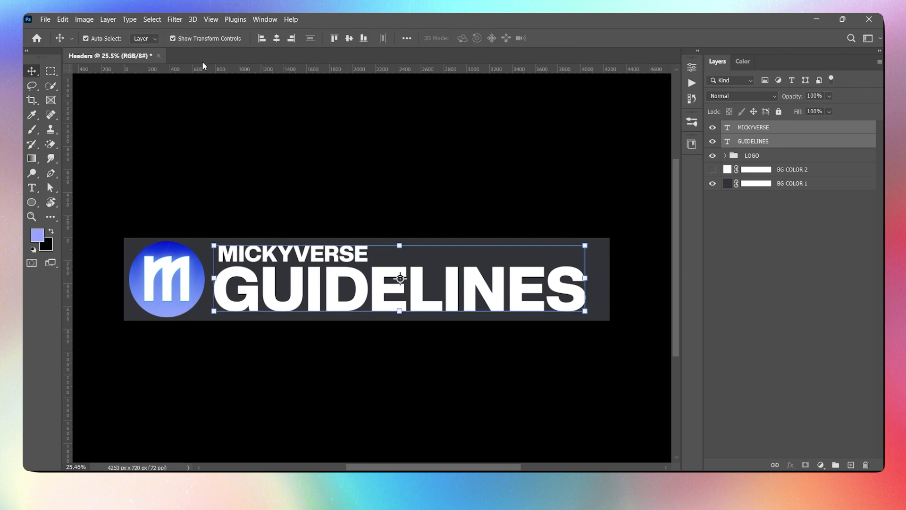
click(262, 41)
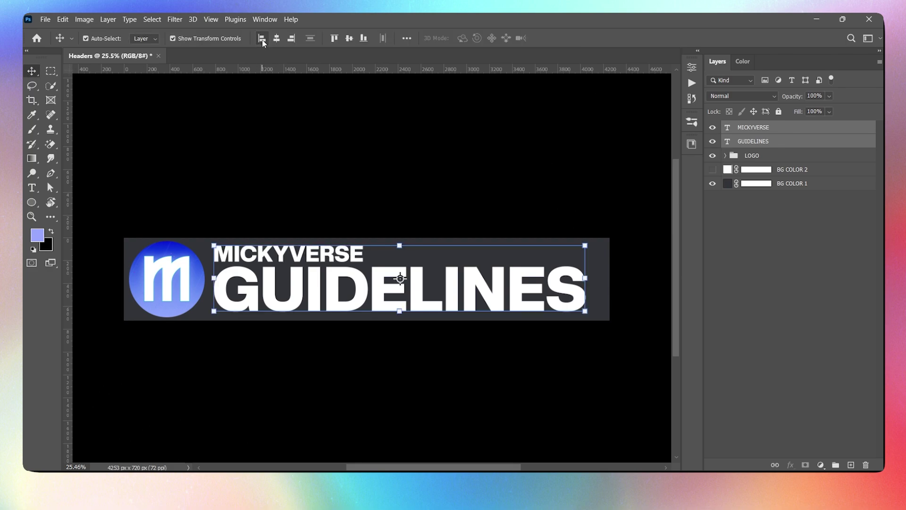
click(780, 273)
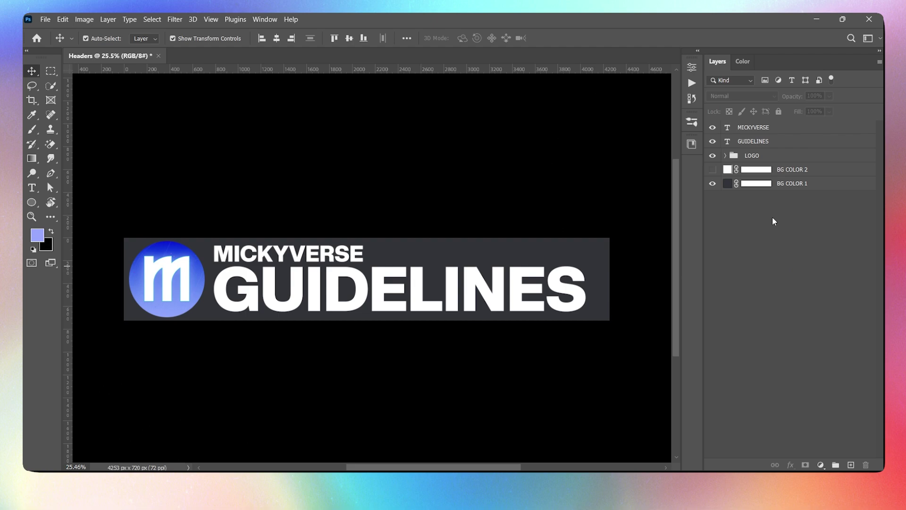
Give MICKYVERSE a 4 px outside stroke through its blending options
click(784, 132)
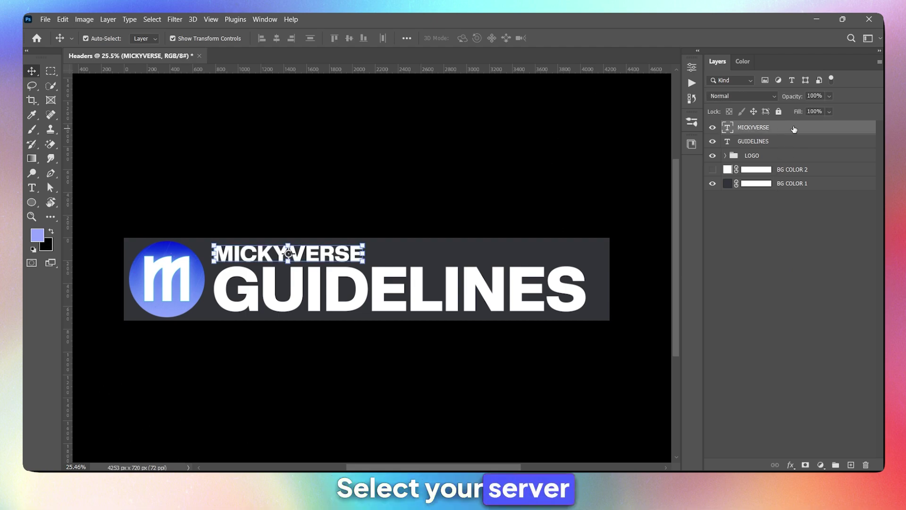
right_click(825, 131)
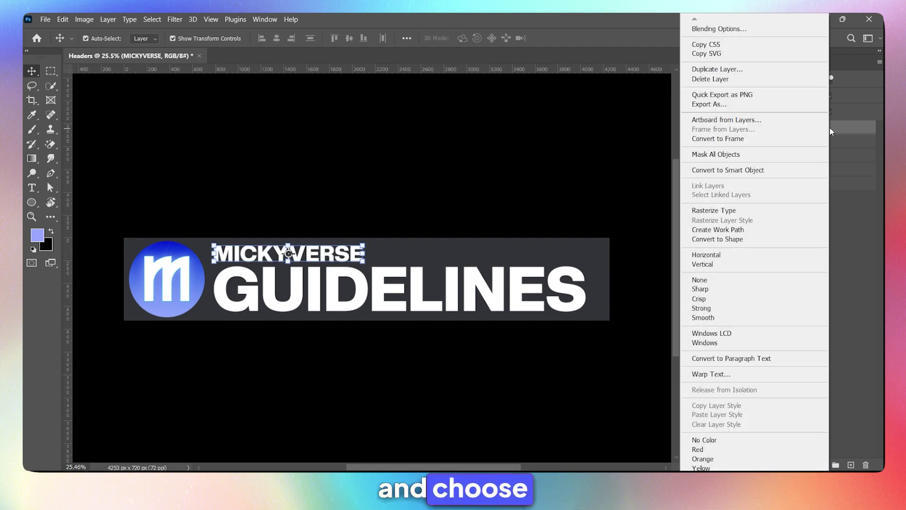
click(720, 29)
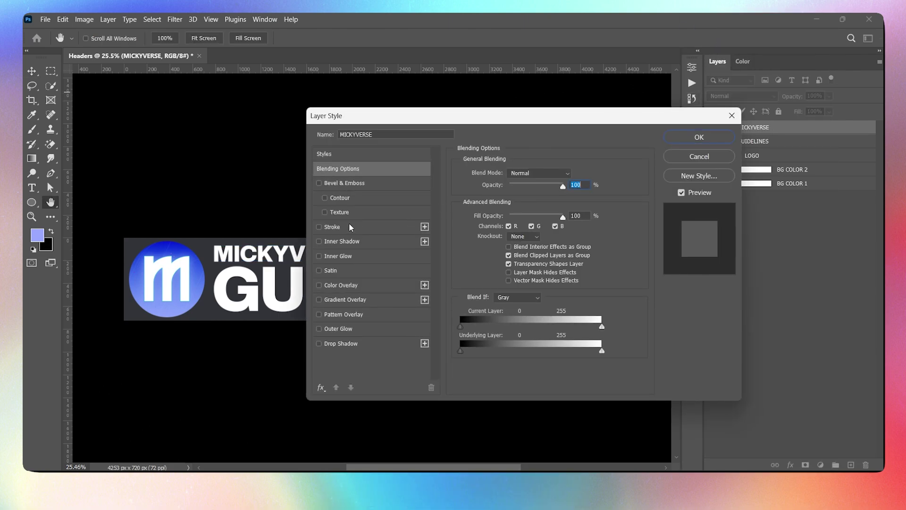
click(351, 228)
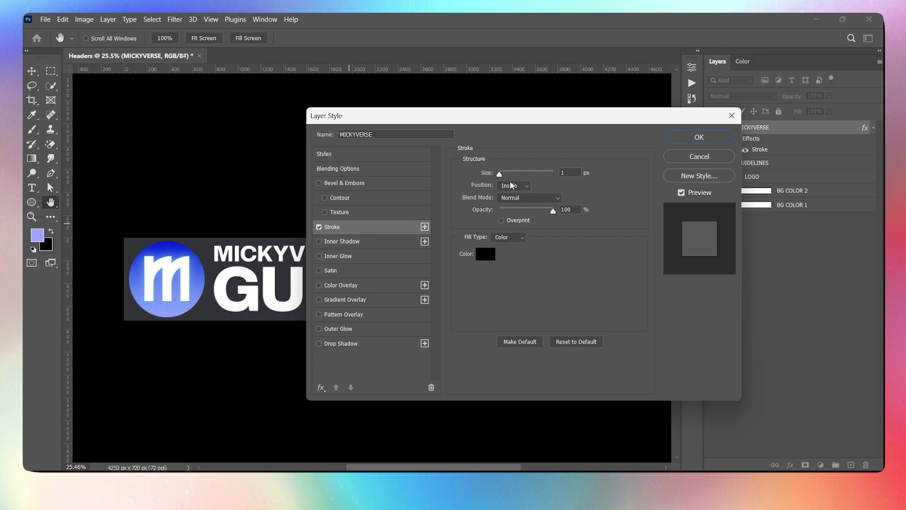
double_click(563, 172)
text(4)
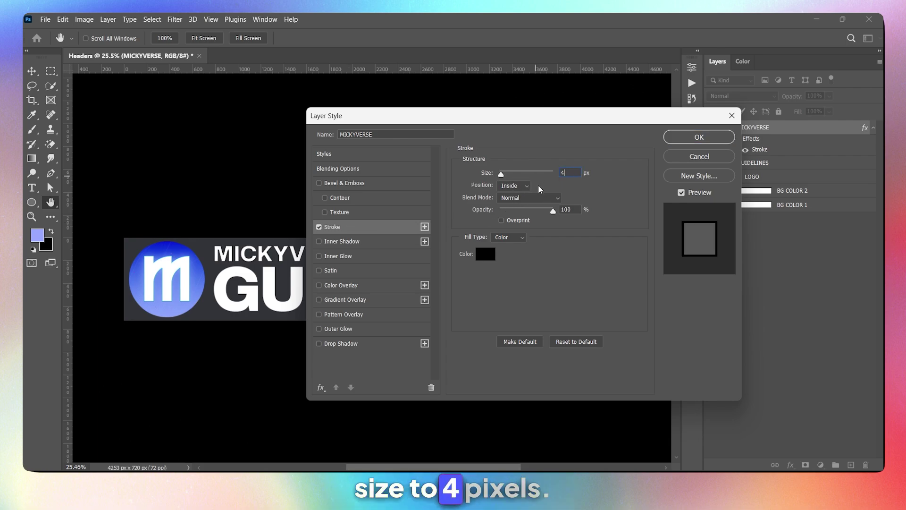
click(521, 186)
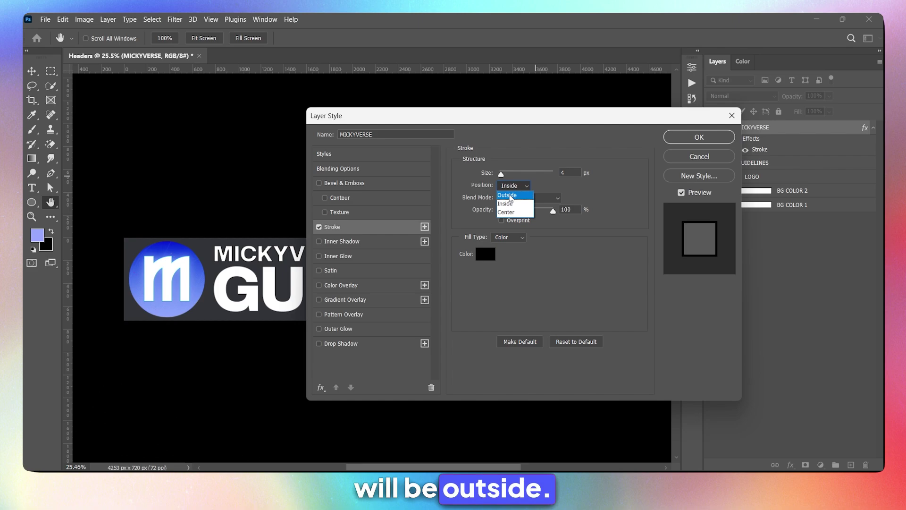
click(508, 195)
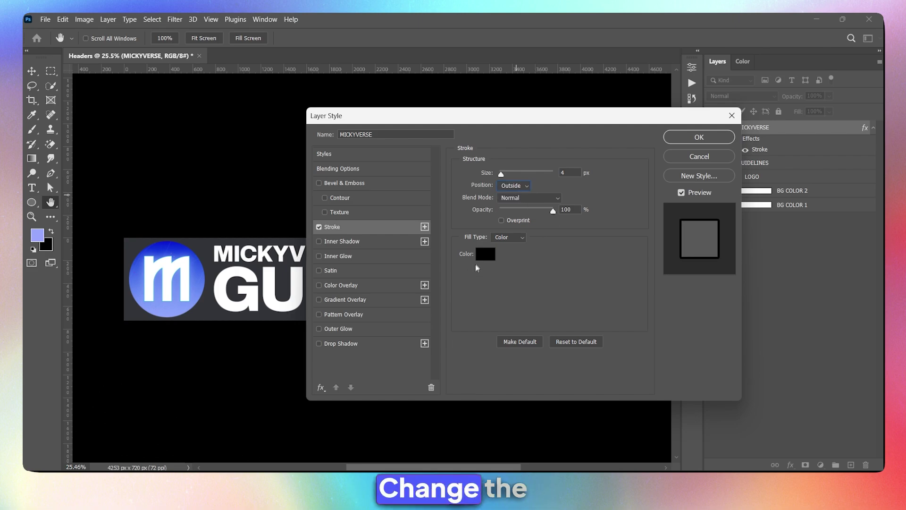
Set the stroke colour to #808080, apply it, and toggle BG COLOR 2 to compare
click(485, 255)
text(808080)
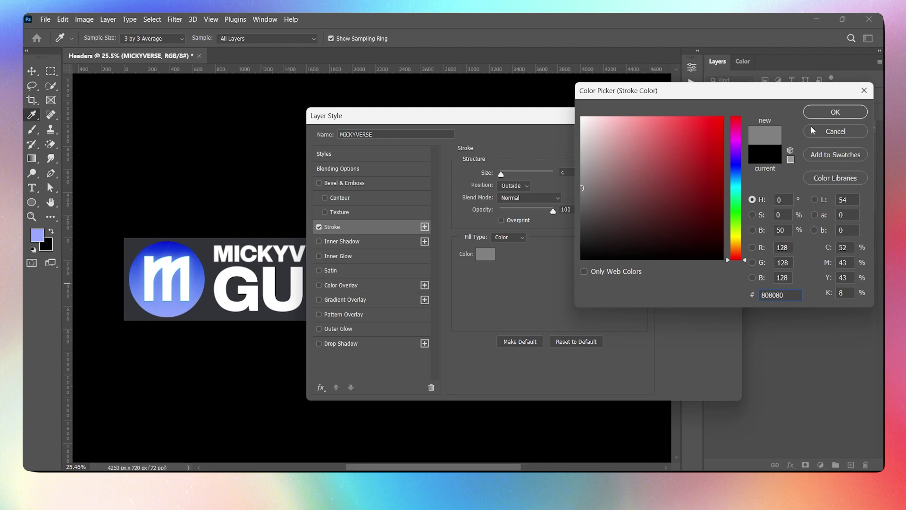
click(820, 115)
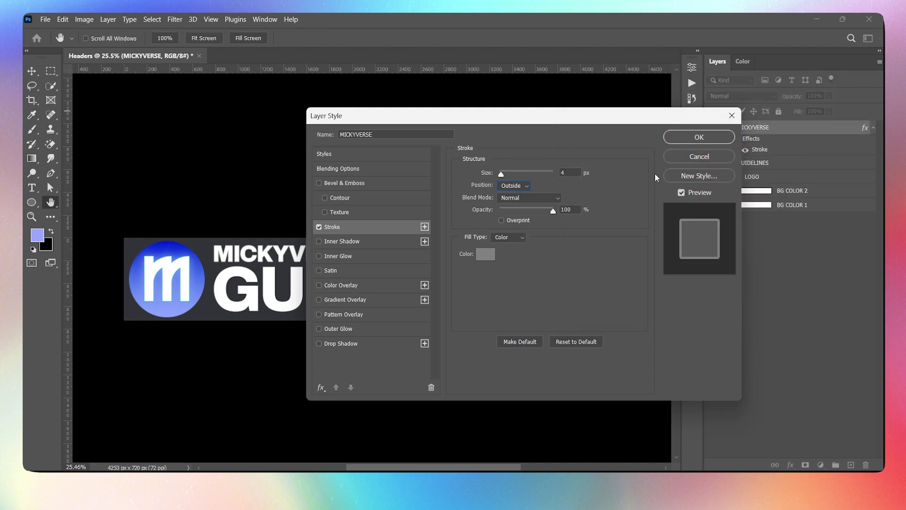
click(694, 139)
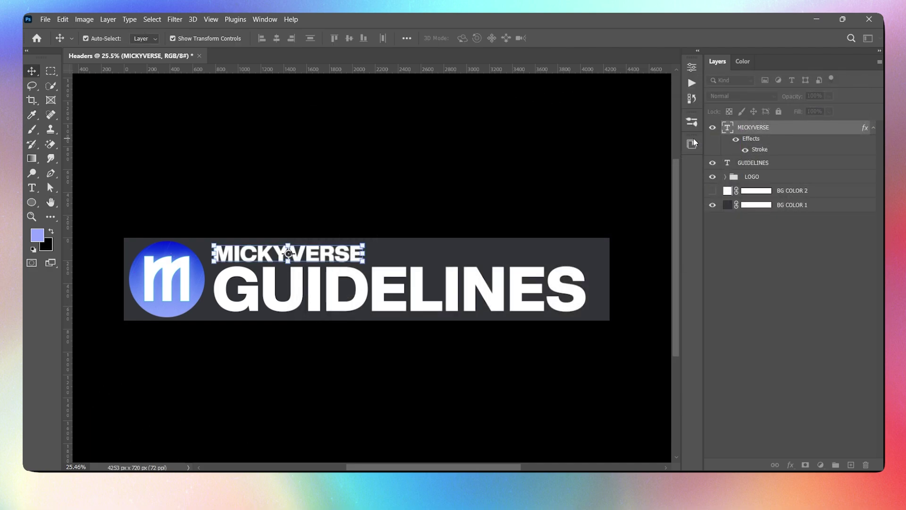
click(760, 250)
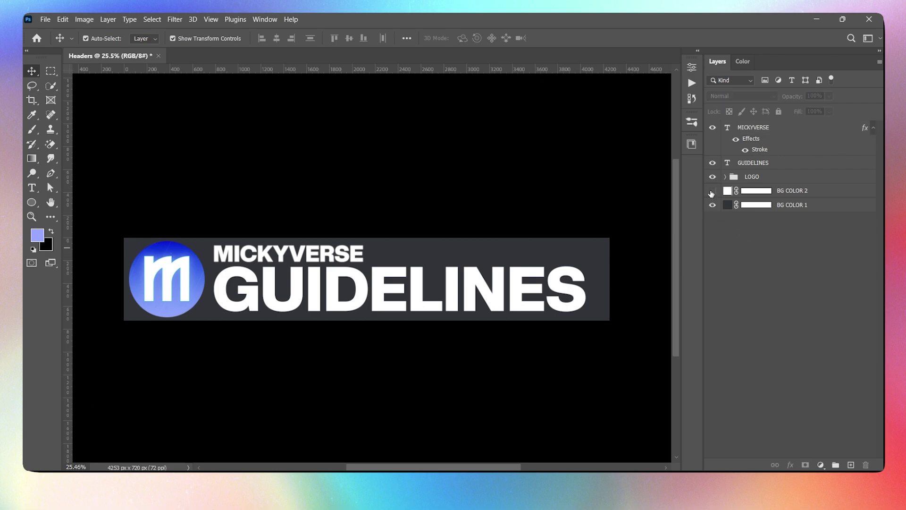
click(712, 191)
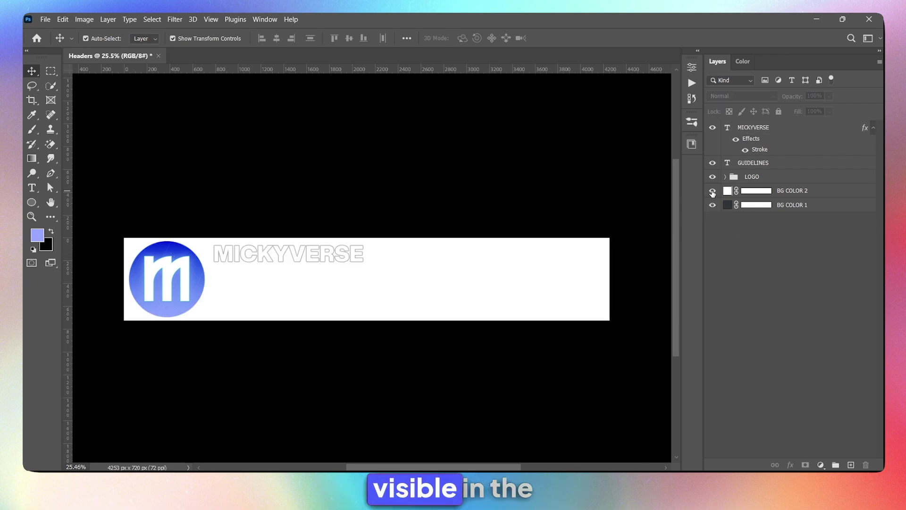
click(712, 192)
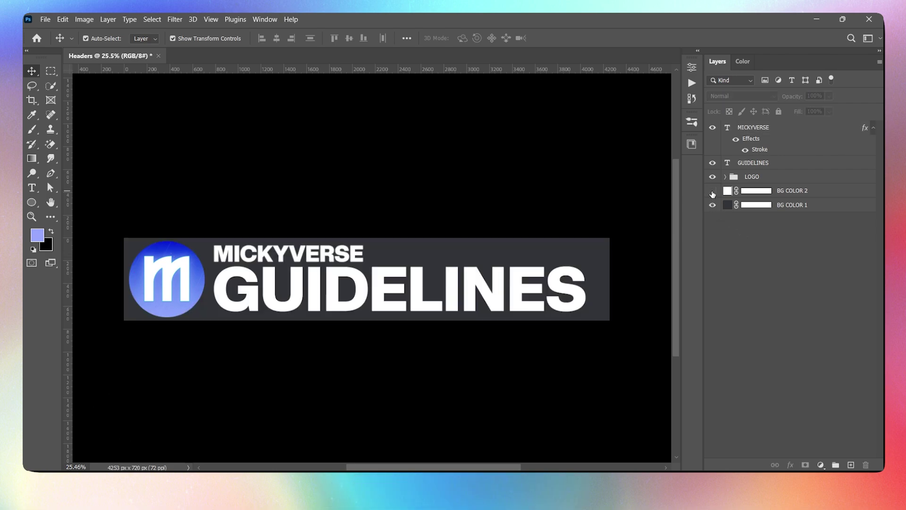
Toggle BG COLOR 2 visibility, then browse the Discord welcome, info, self-roles and tickets channels
click(712, 193)
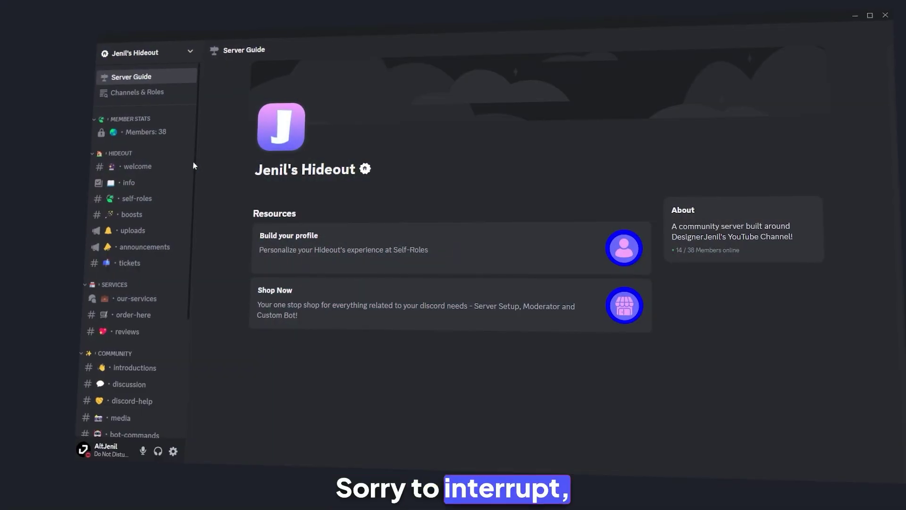
click(148, 172)
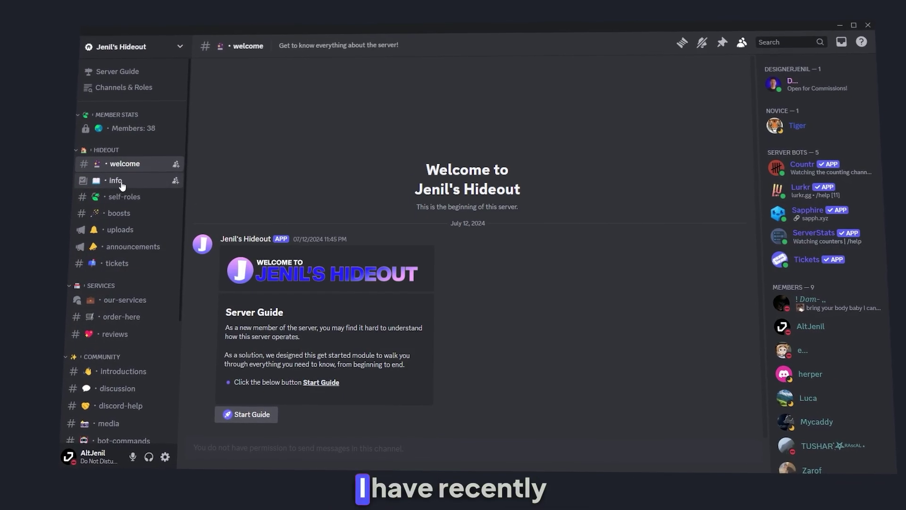
click(138, 181)
click(114, 199)
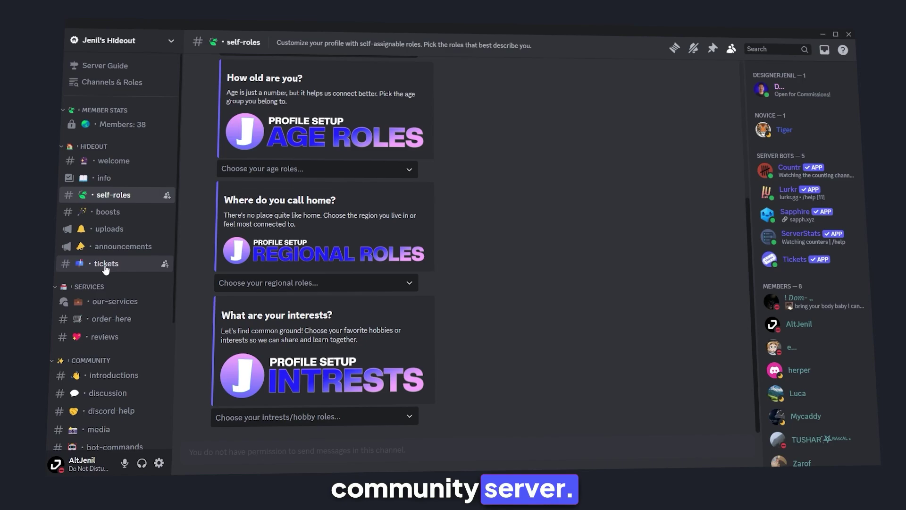
click(111, 263)
scroll(172, 264, down, 2)
scroll(174, 302, down, 3)
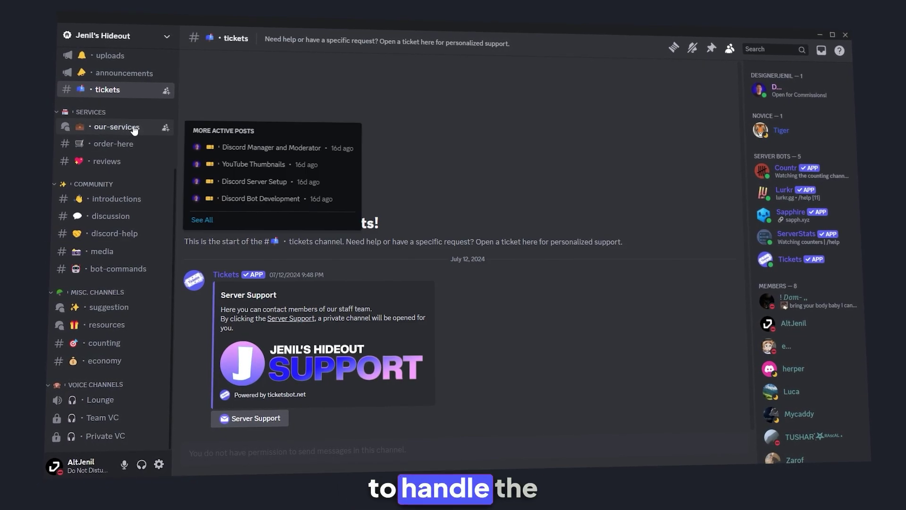
Open the Discord Server Setup post in our-services and follow its Inquire/Order link
click(163, 126)
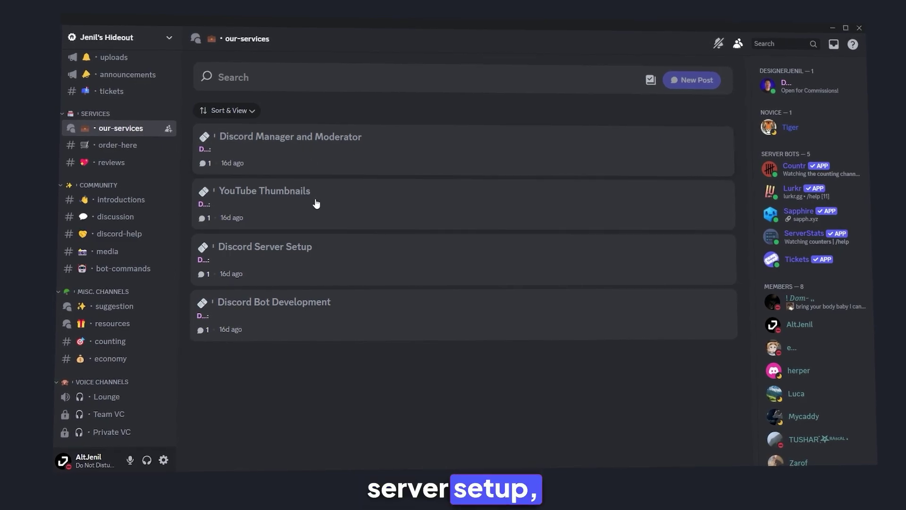
click(313, 257)
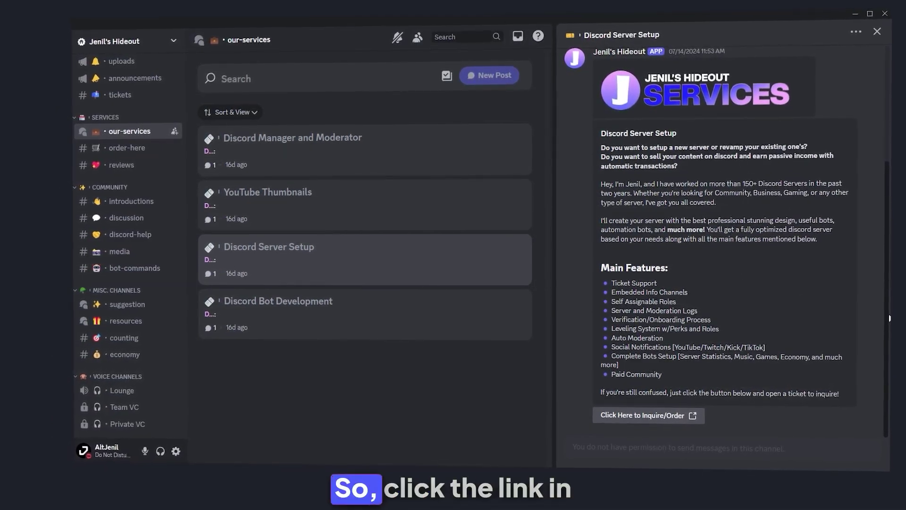
click(646, 415)
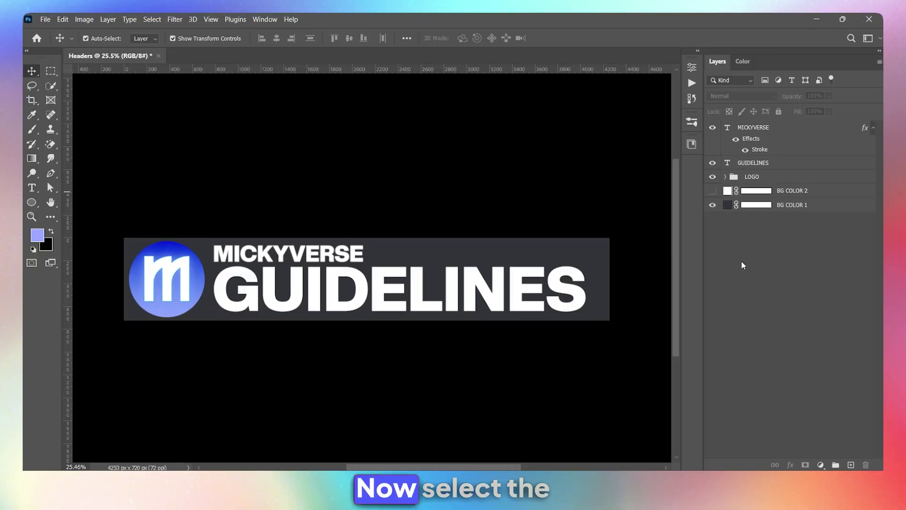
Add a Gray-to-White 90° gradient overlay to the GUIDELINES layer via Blending Options
right_click(776, 163)
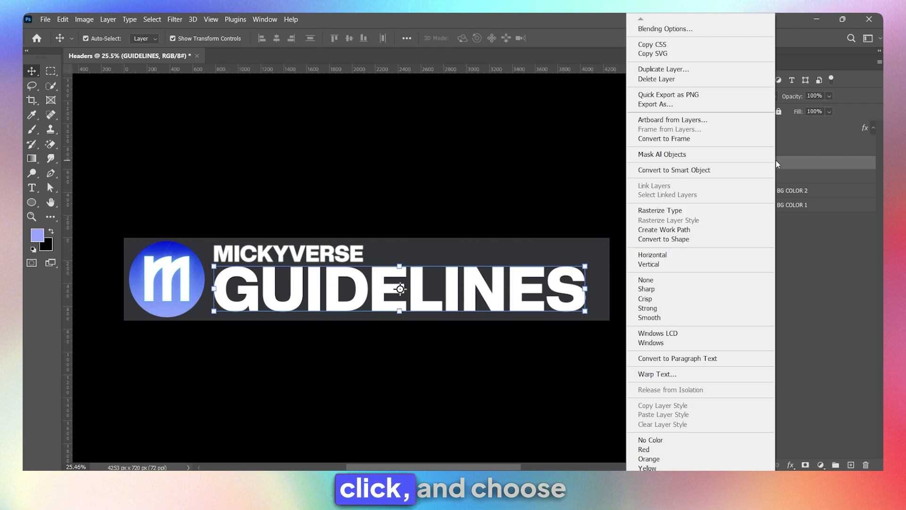
click(674, 30)
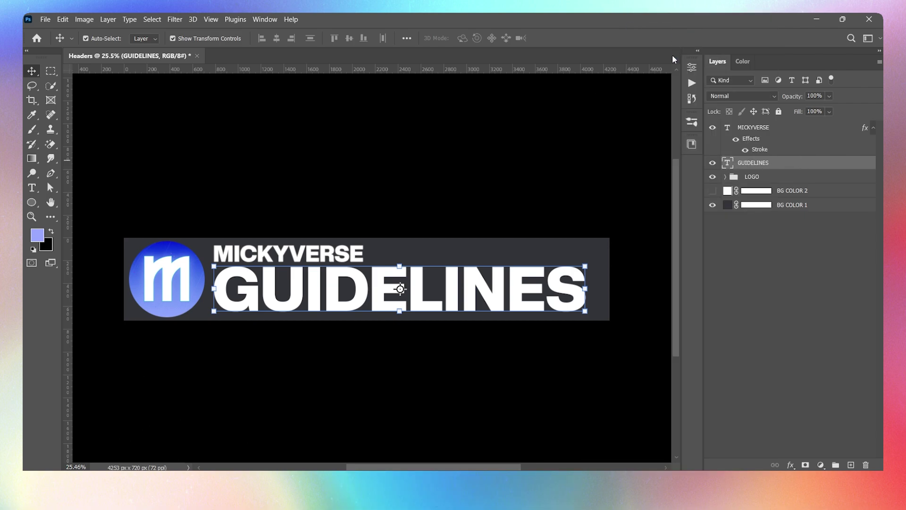
drag(500, 125, 601, 87)
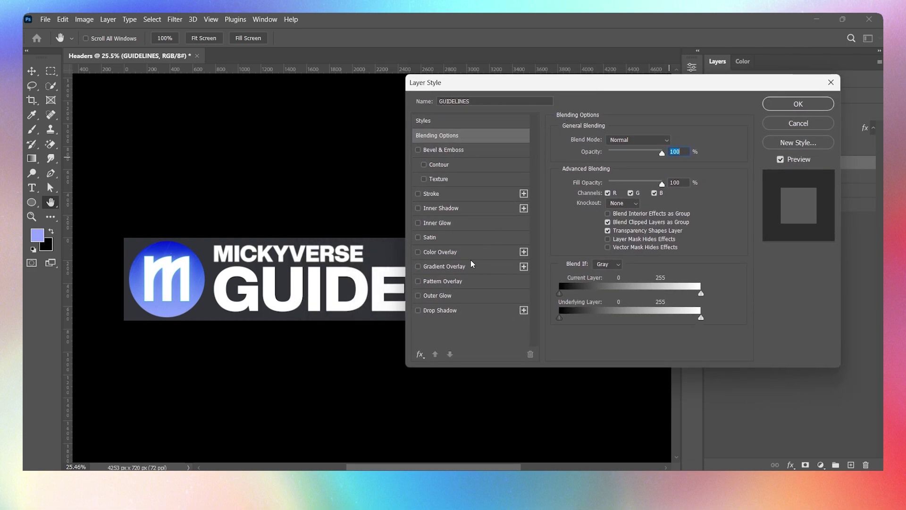
click(451, 268)
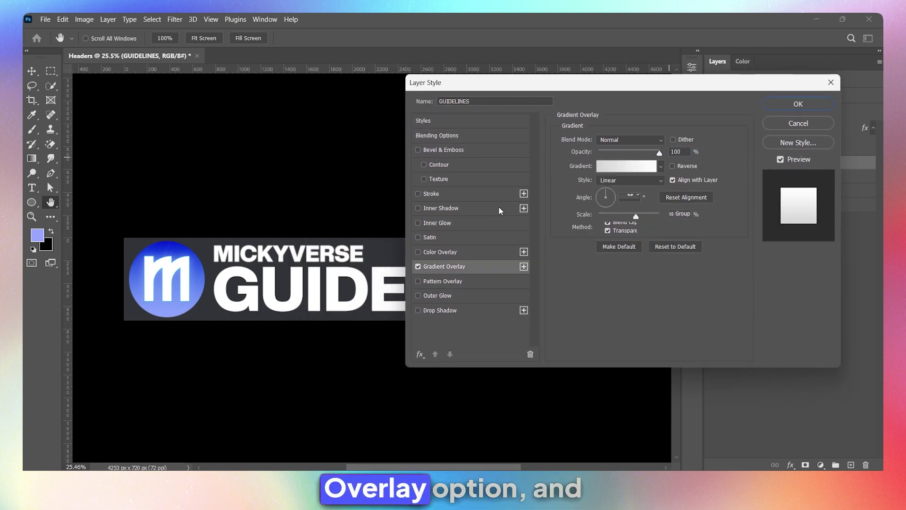
drag(542, 82, 338, 331)
click(418, 416)
Set the gradient stops to the logo's light blue #8ea6fe and deep blue #091cd7
drag(669, 69, 709, 80)
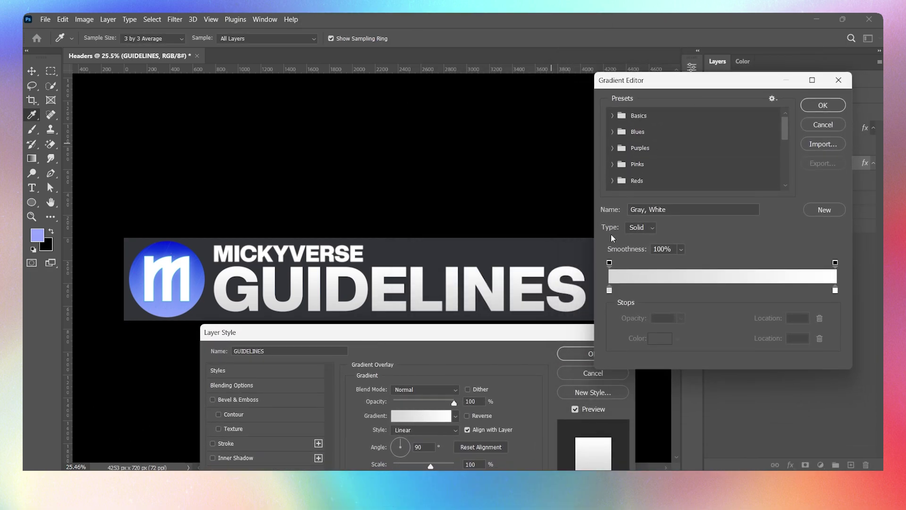
click(609, 290)
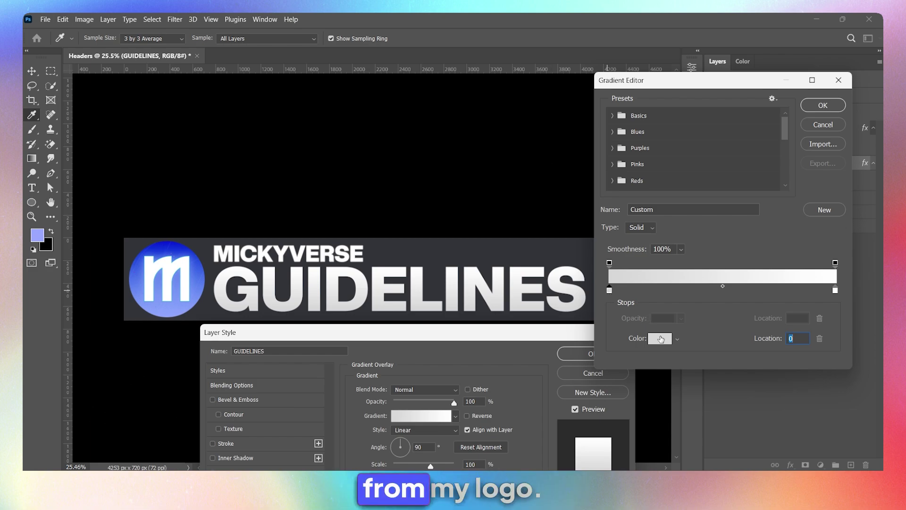
click(660, 339)
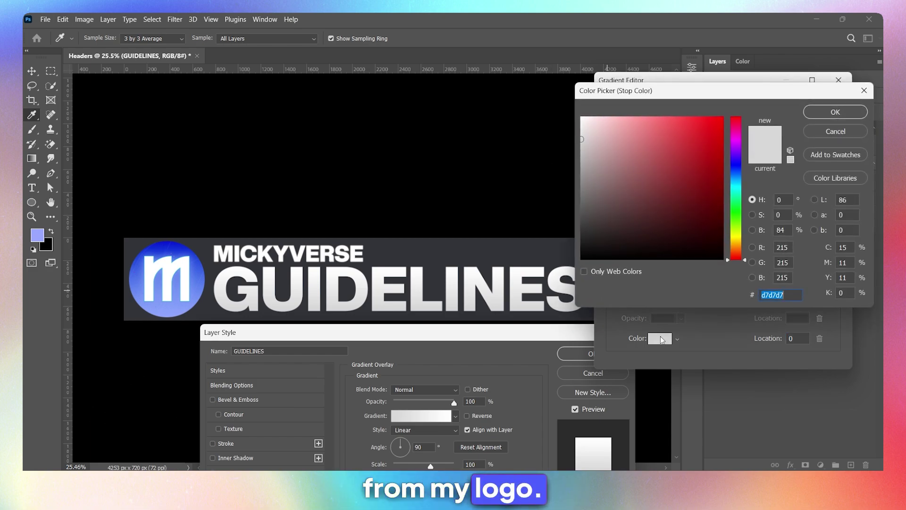
click(166, 310)
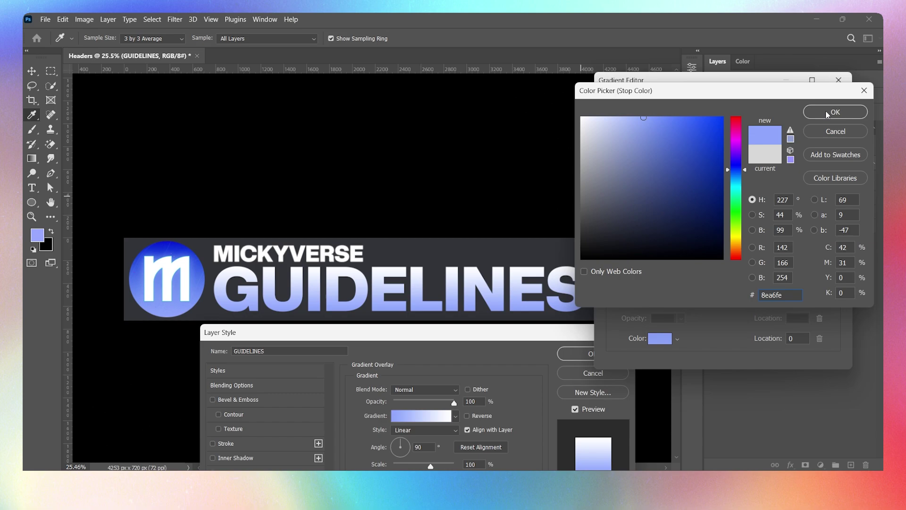
click(827, 113)
click(662, 339)
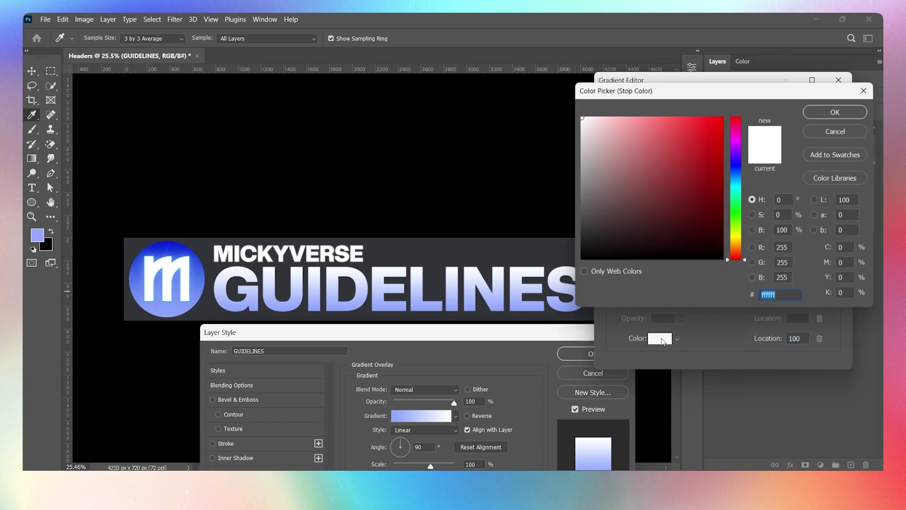
click(169, 241)
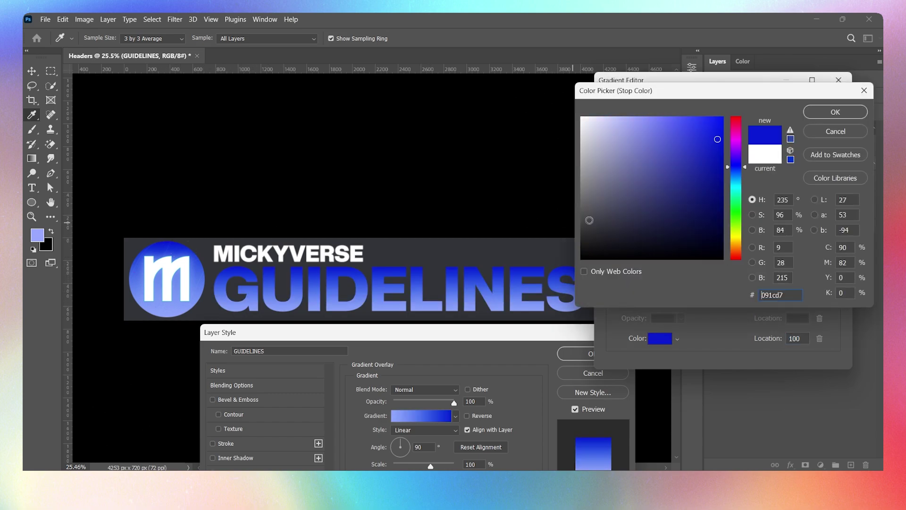
click(845, 112)
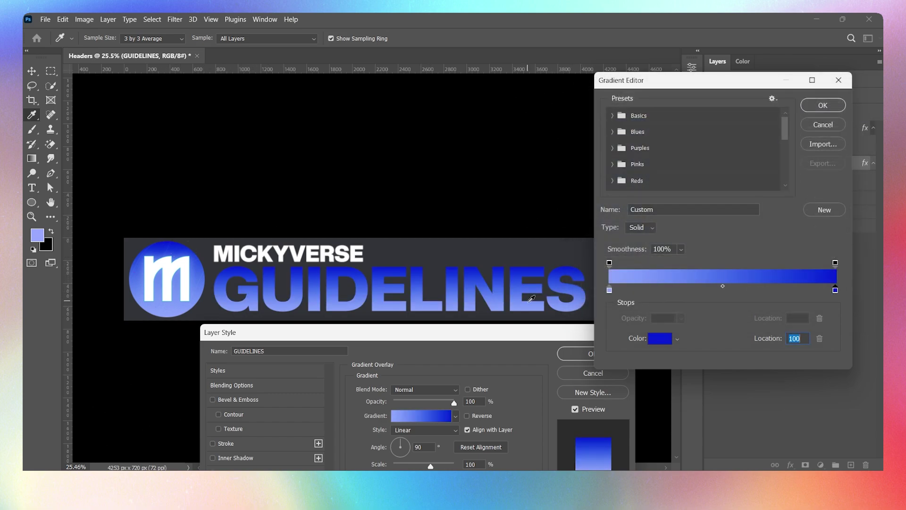
click(820, 105)
Set the gradient overlay angle to 135° and scale to 150%, shifting dark blue onto EL
drag(480, 339, 751, 98)
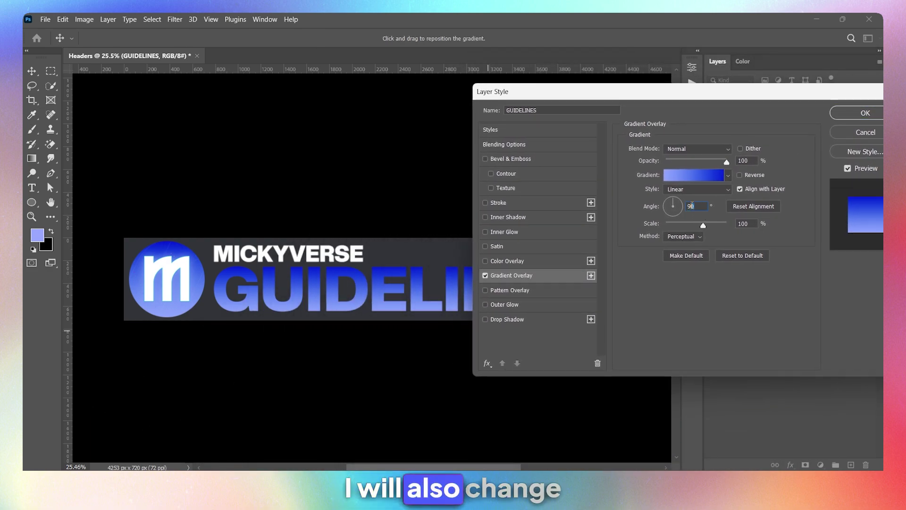
click(690, 207)
text(135)
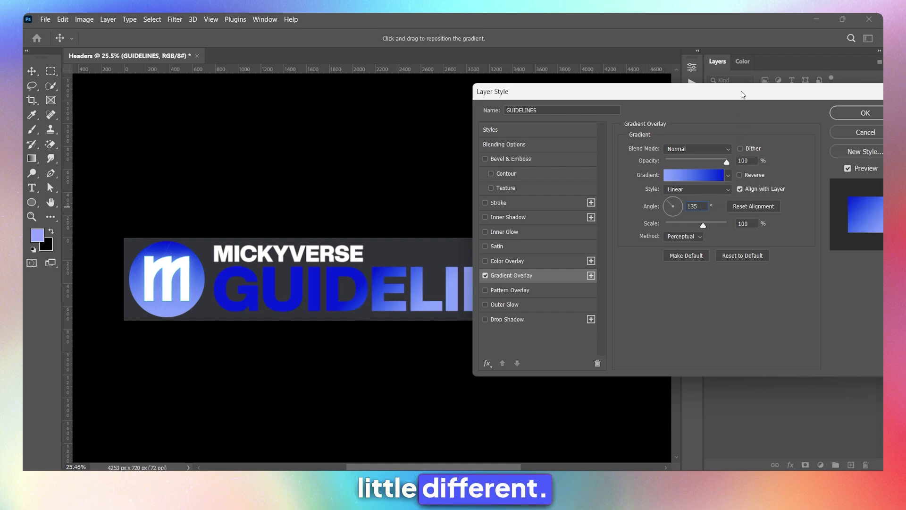
drag(743, 95, 714, 165)
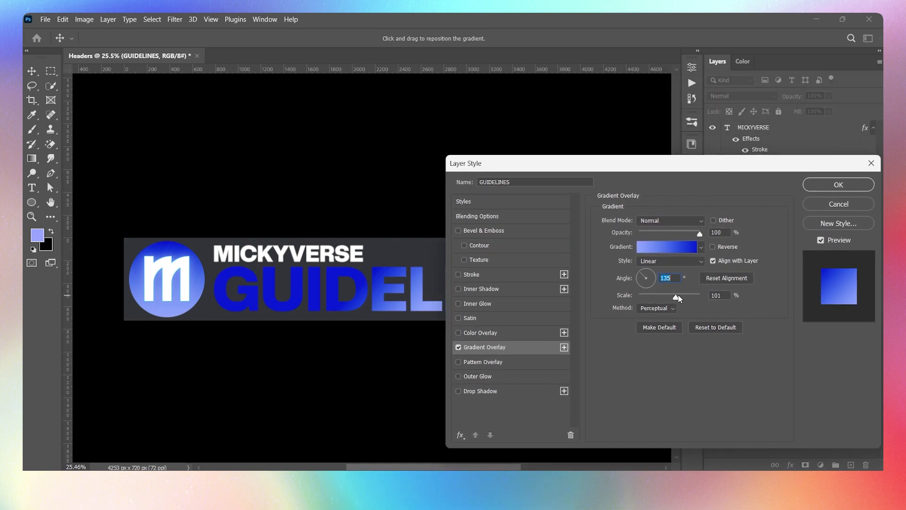
drag(678, 297, 728, 297)
drag(689, 163, 546, 348)
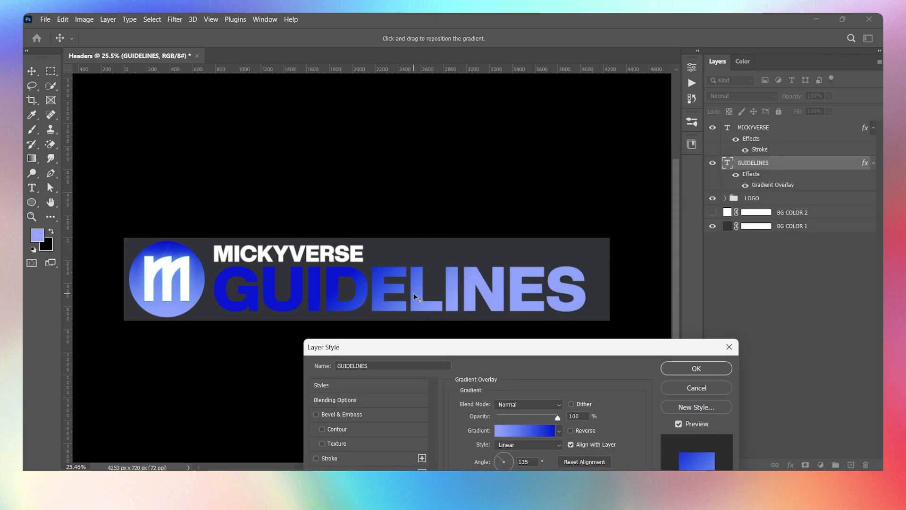
drag(406, 292, 462, 289)
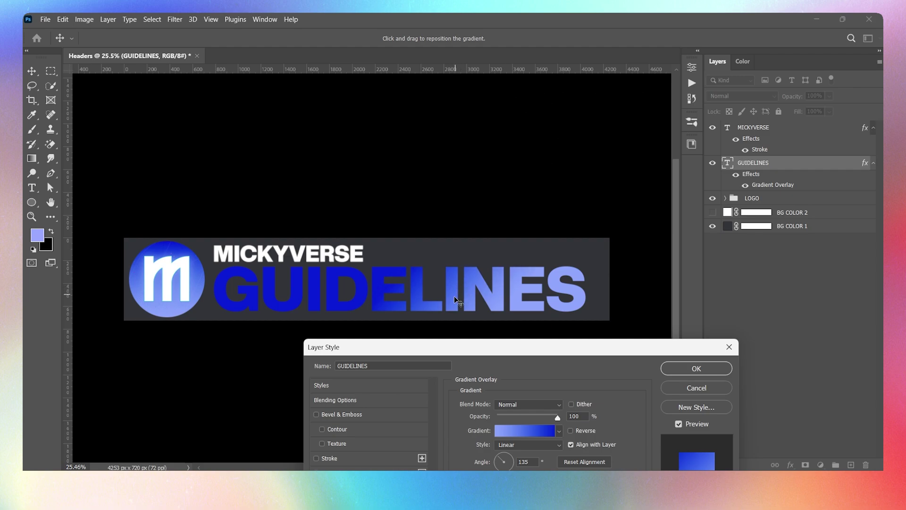
drag(478, 353, 655, 139)
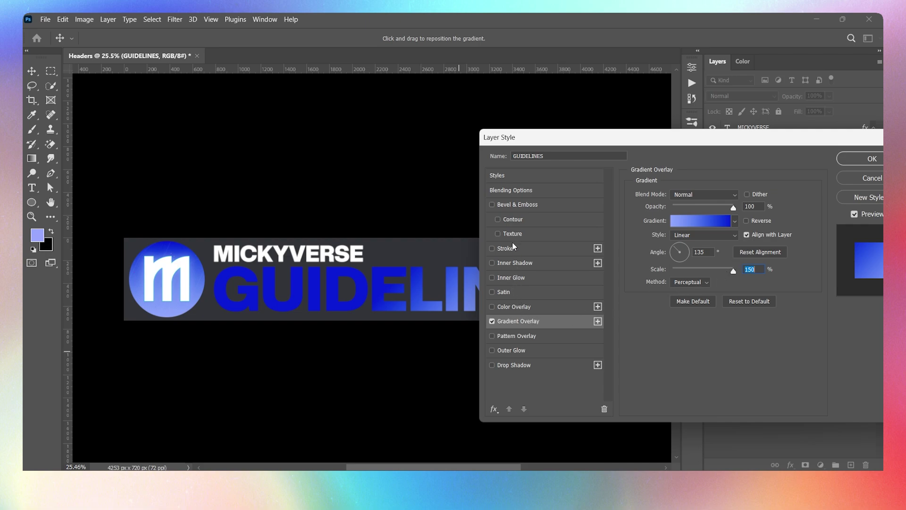
Turn on a 4 px stroke for GUIDELINES, keeping its existing colour
click(526, 249)
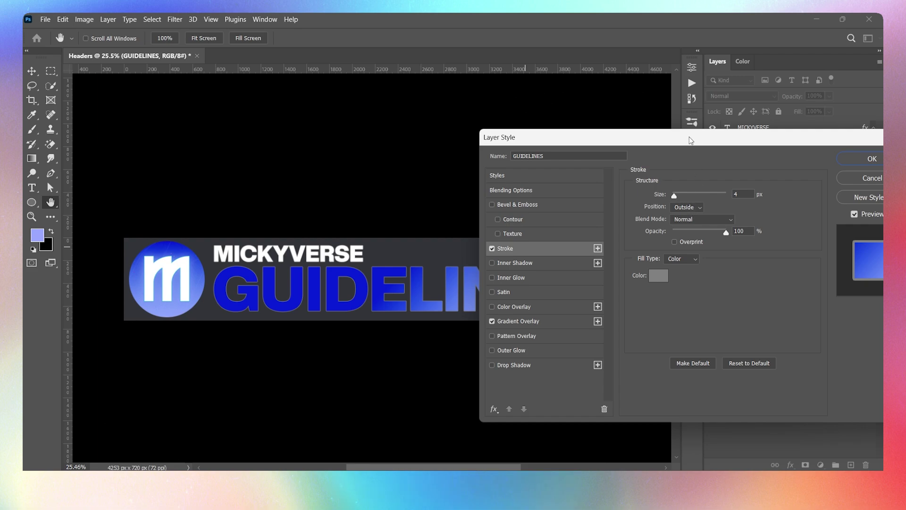
drag(690, 140, 629, 117)
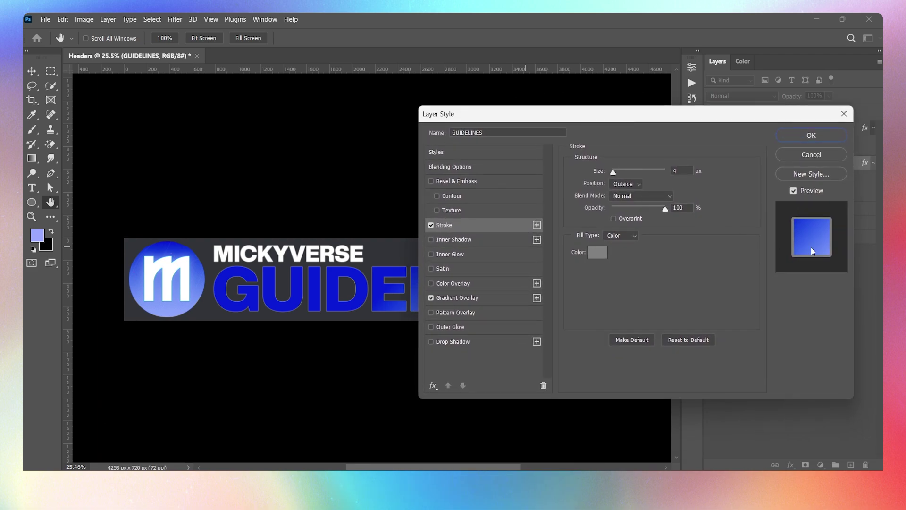
click(598, 251)
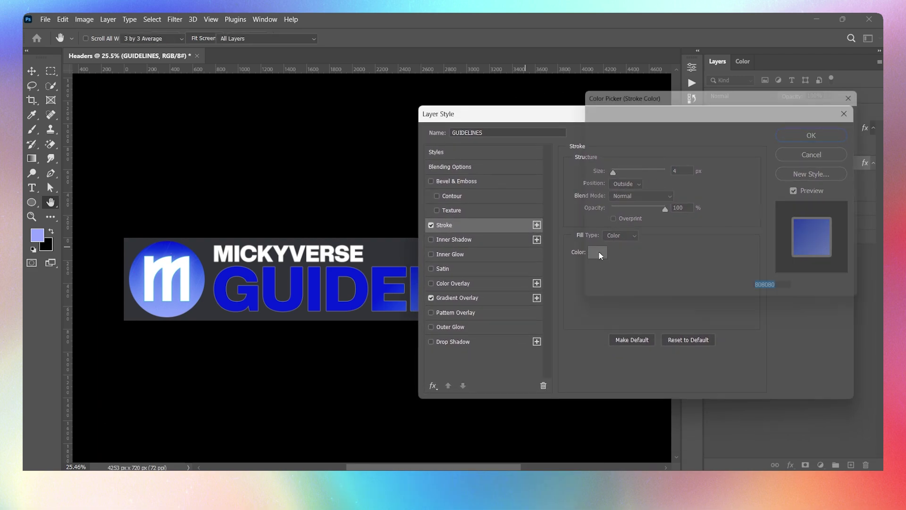
click(830, 115)
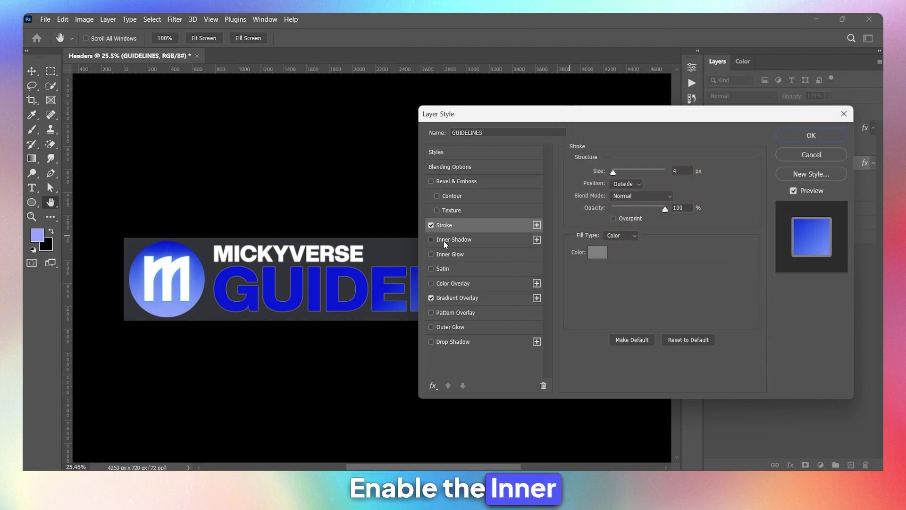
Add a white Normal inner shadow (100% opacity, size 0, distance 6 px, no global light) and enable Inner Glow
click(464, 241)
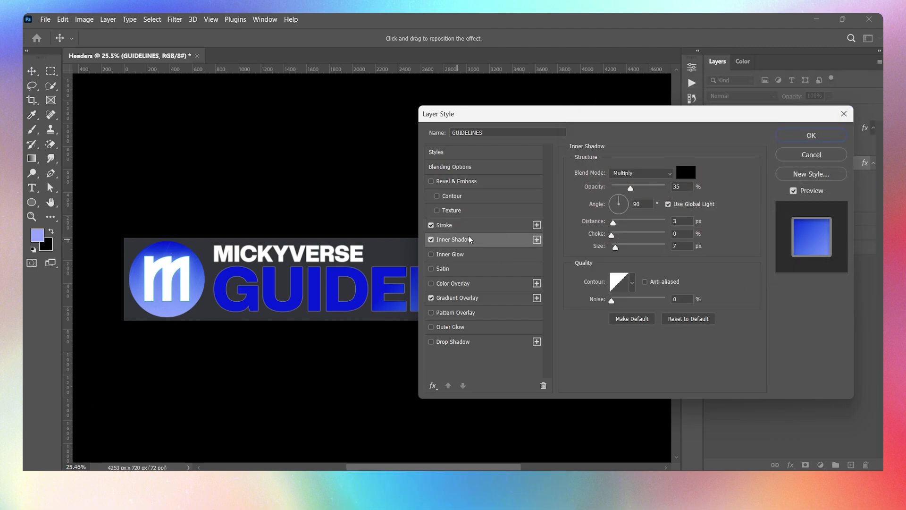
click(659, 176)
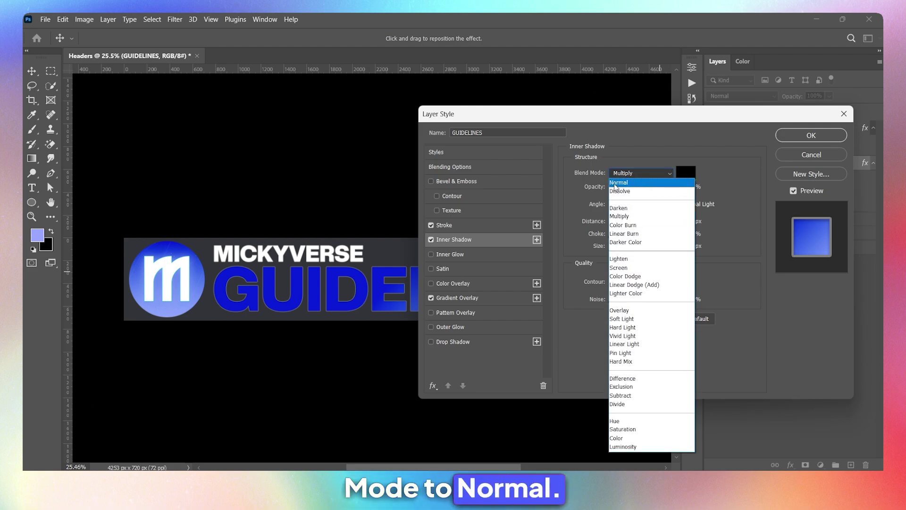
click(626, 183)
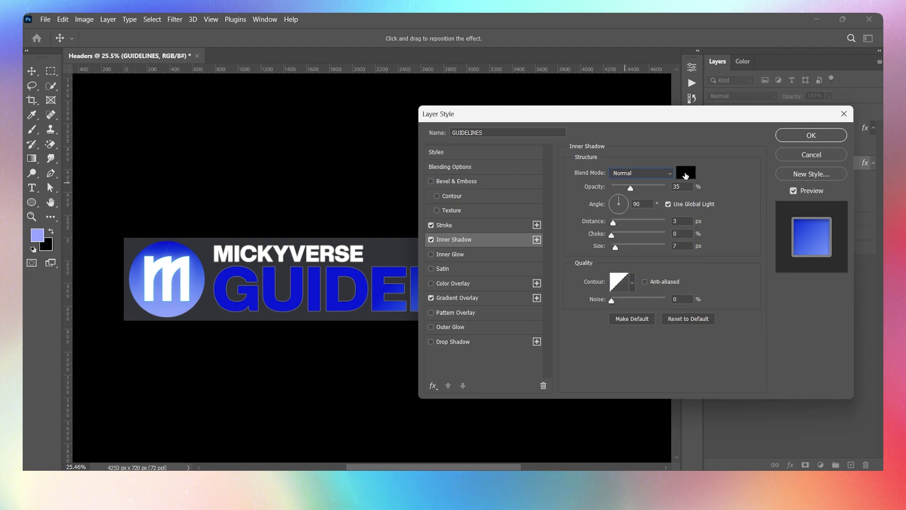
click(685, 174)
drag(685, 171, 551, 101)
click(824, 115)
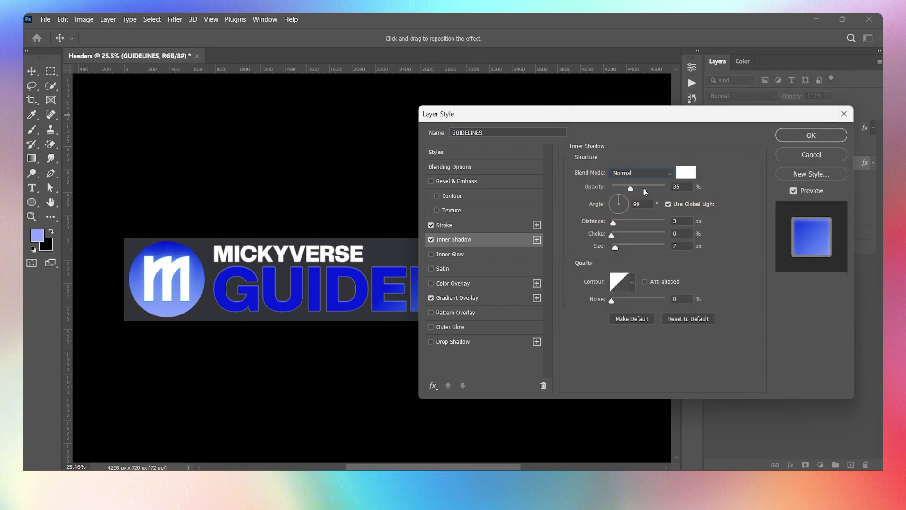
drag(630, 188, 695, 186)
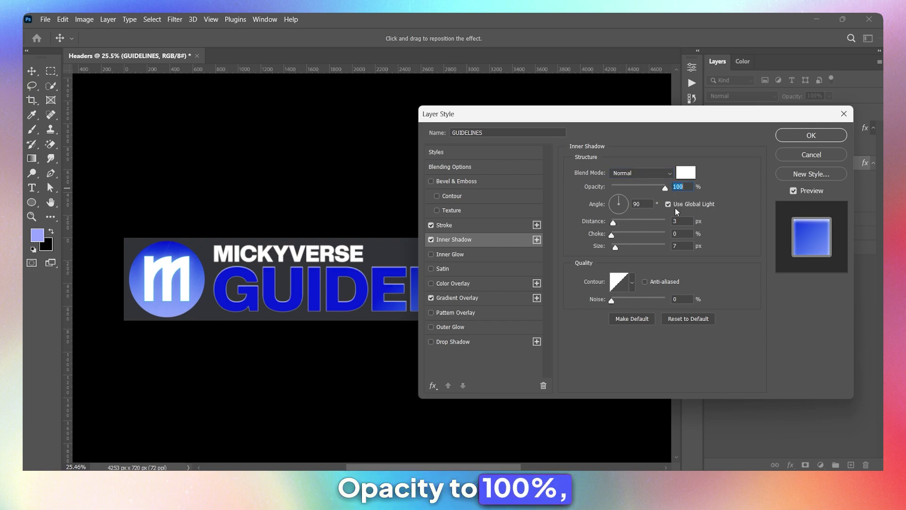
click(668, 206)
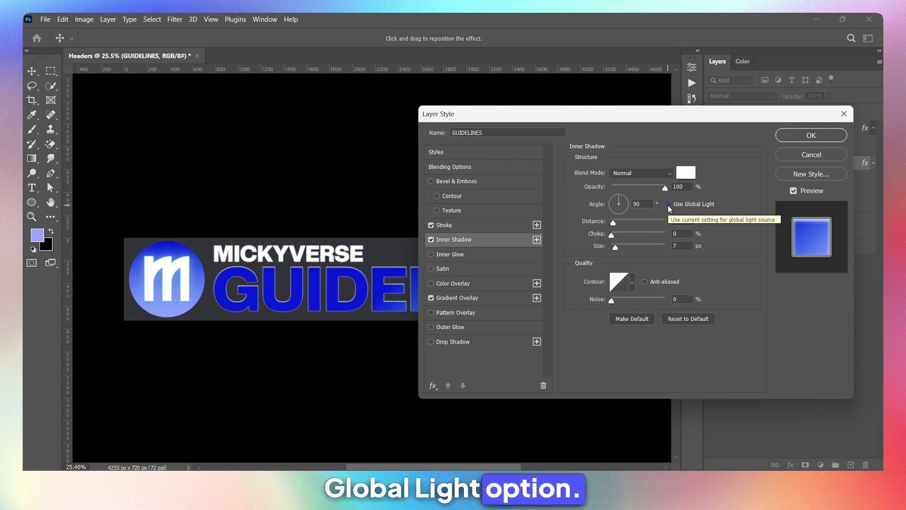
drag(614, 247, 616, 225)
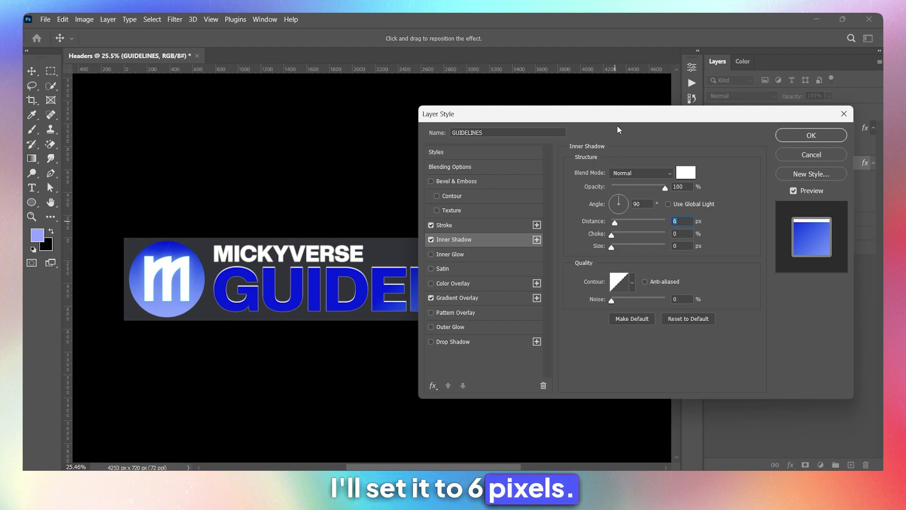
drag(622, 118, 660, 97)
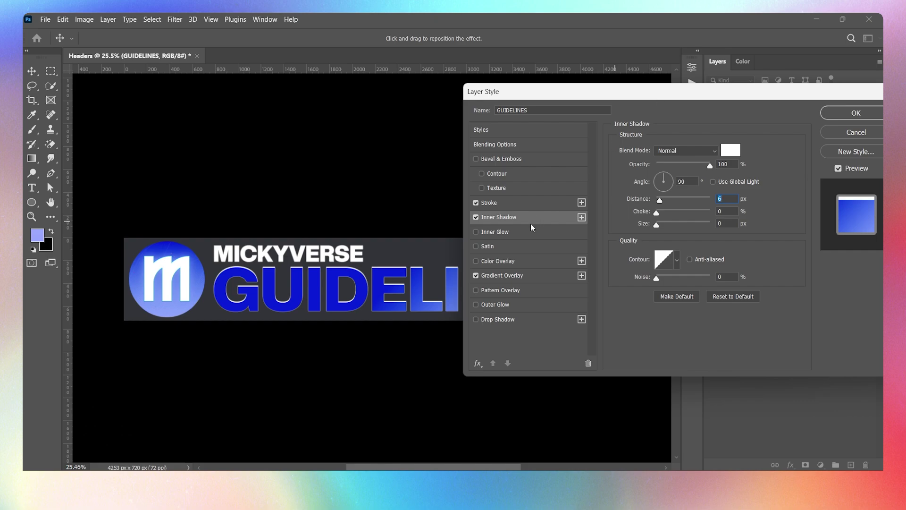
click(508, 234)
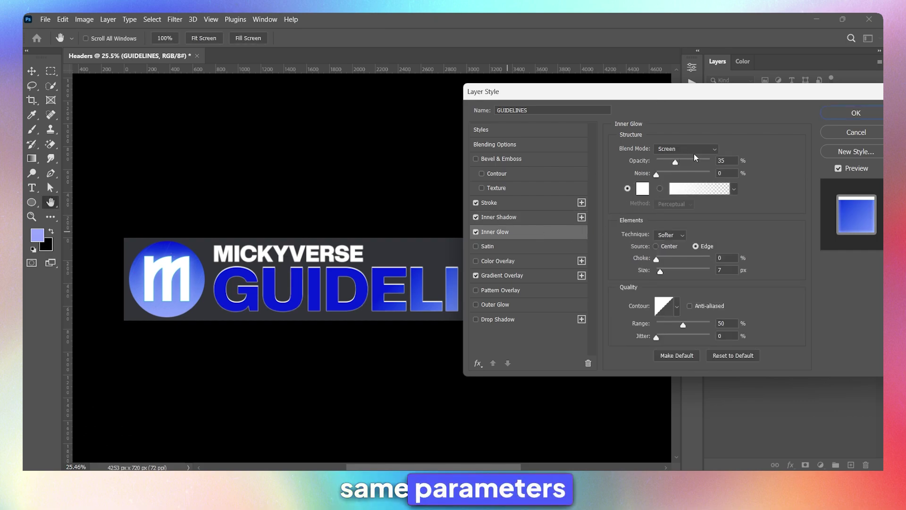
Reset Inner Glow to defaults, then make it a Normal-blend glow at 35% opacity and 4 px size
click(733, 355)
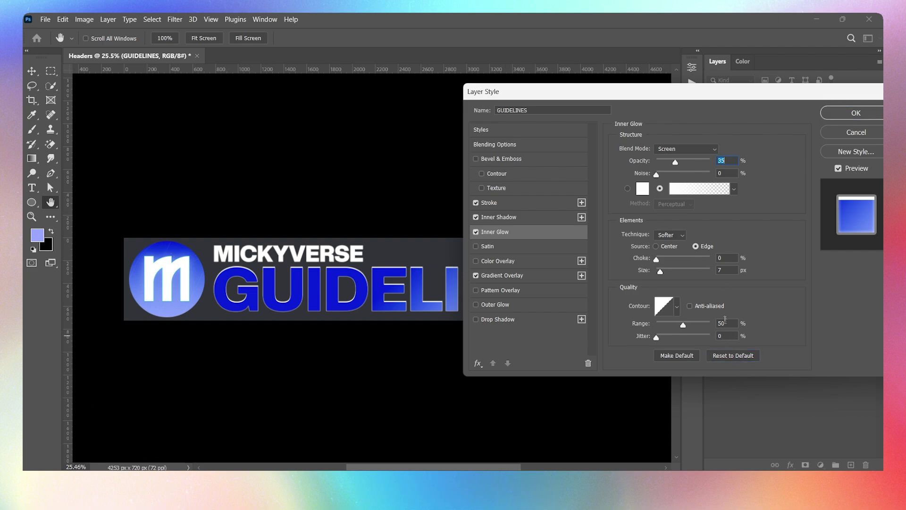
click(697, 149)
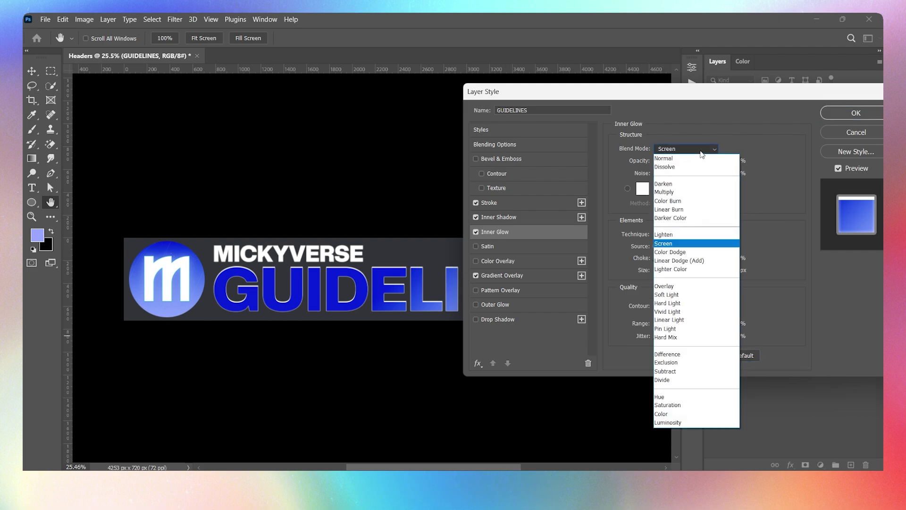
click(676, 160)
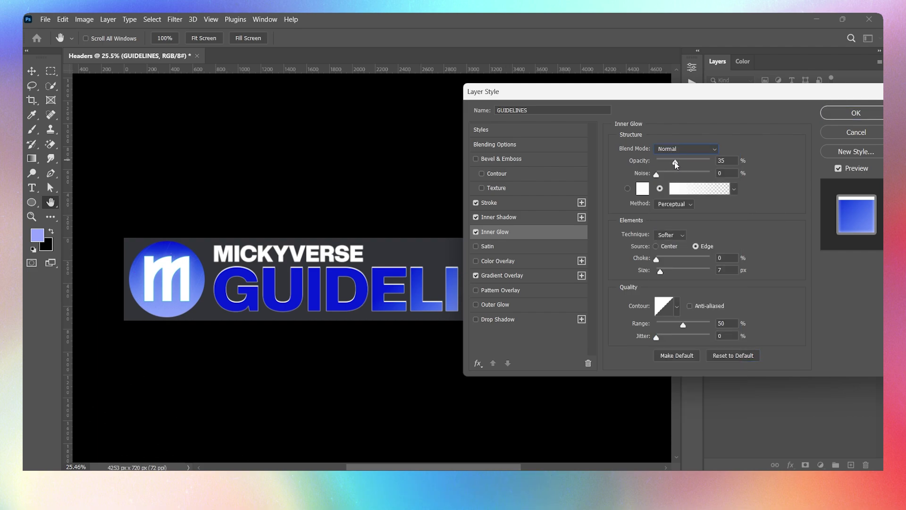
drag(696, 164, 633, 169)
mouse_move(661, 275)
mouse_down()
mouse_move(674, 273)
mouse_move(655, 272)
mouse_up()
click(659, 270)
drag(685, 98, 538, 172)
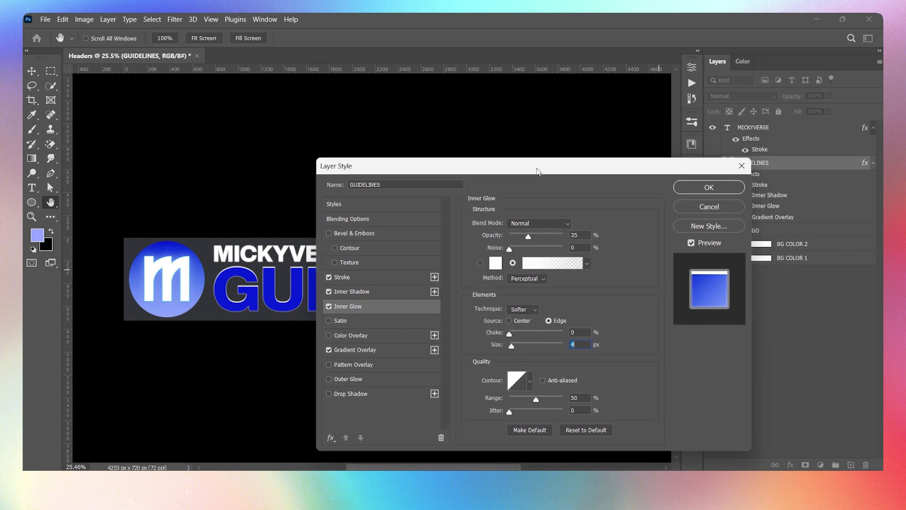
Apply the GUIDELINES layer style and collapse the GUIDELINES and MICKYVERSE effects lists
click(699, 188)
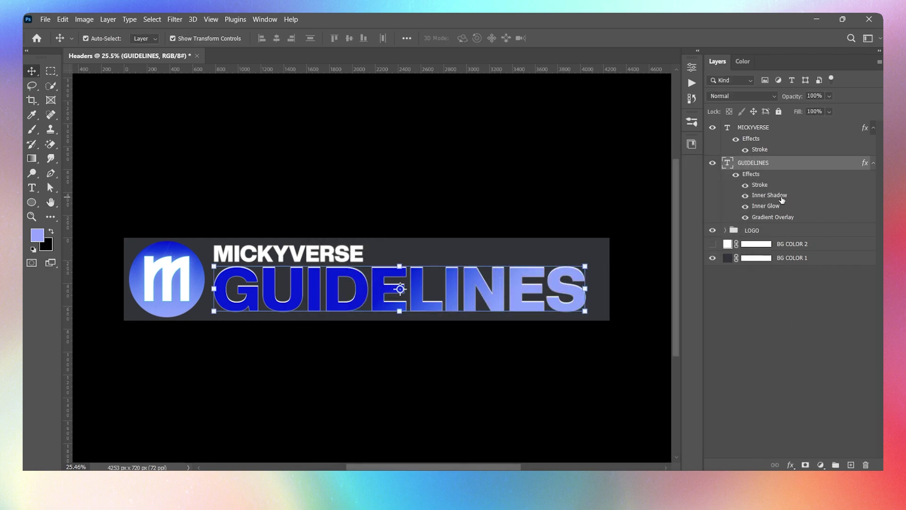
click(873, 163)
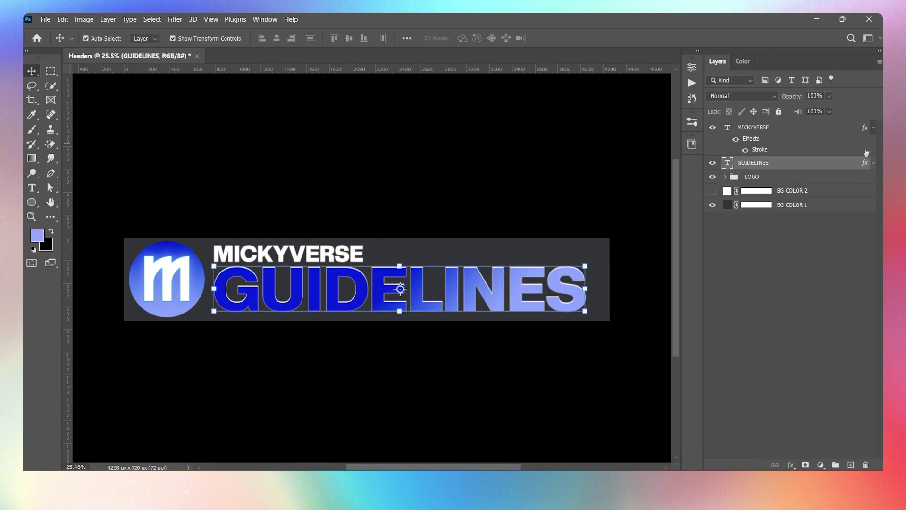
click(872, 127)
click(831, 245)
scroll(448, 234, down, 2)
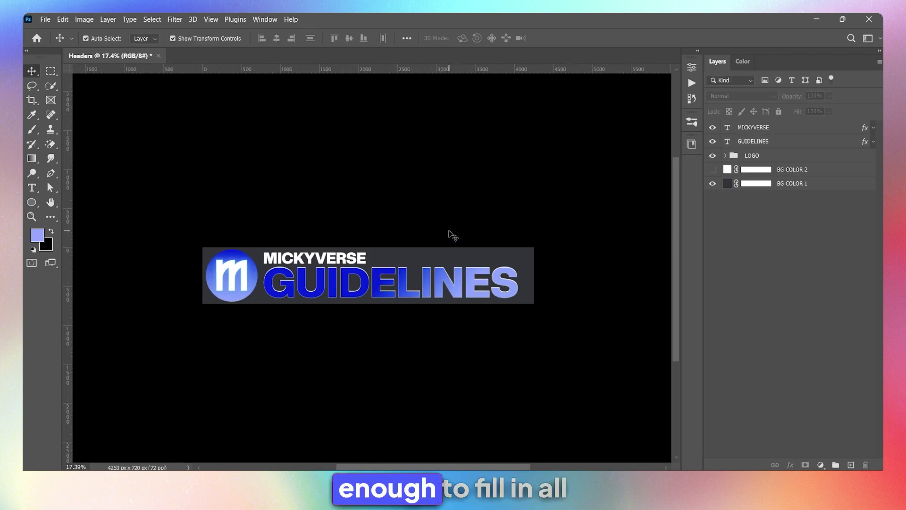
scroll(449, 233, up, 2)
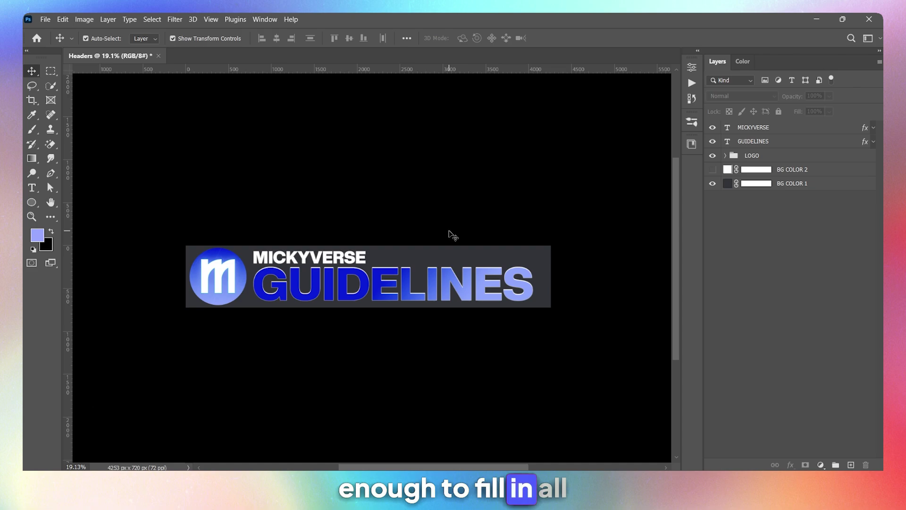
Retype the blue title to read INFORMATION
double_click(491, 290)
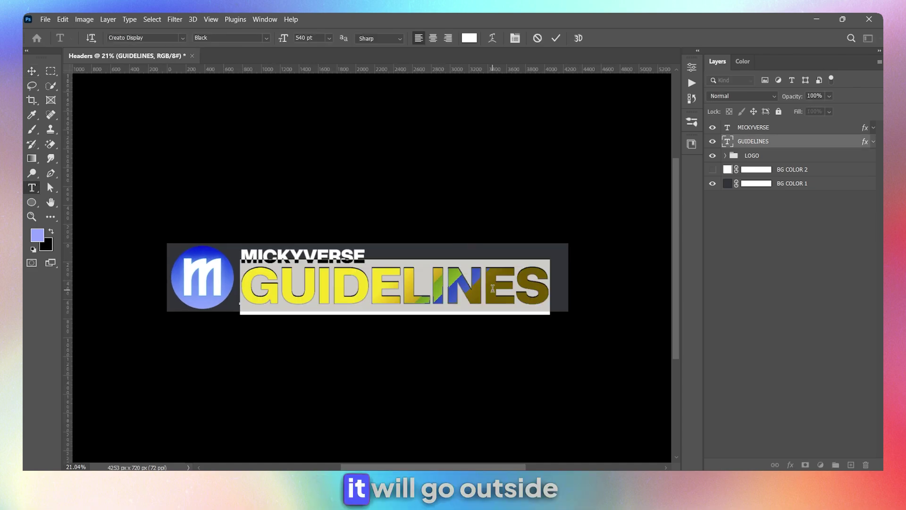
text(INFORMATIO)
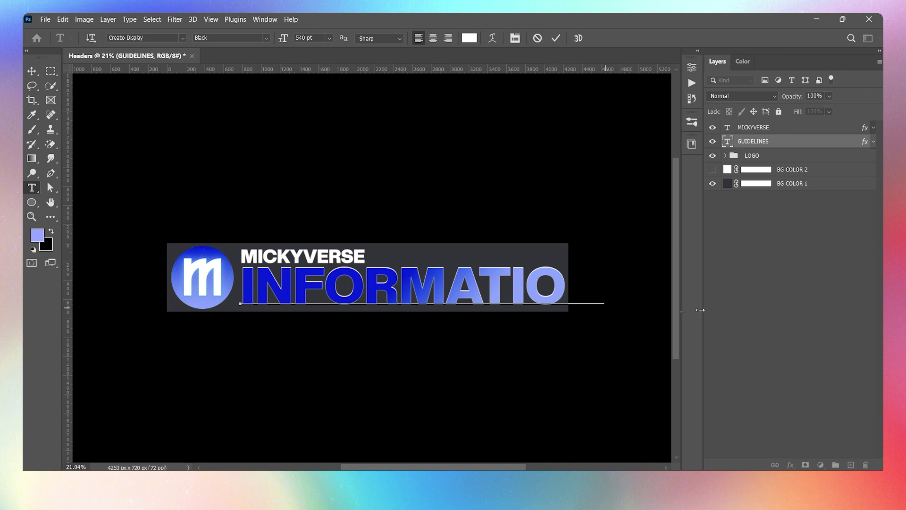
key(ctrl+Return)
key(v)
scroll(322, 247, down, 1)
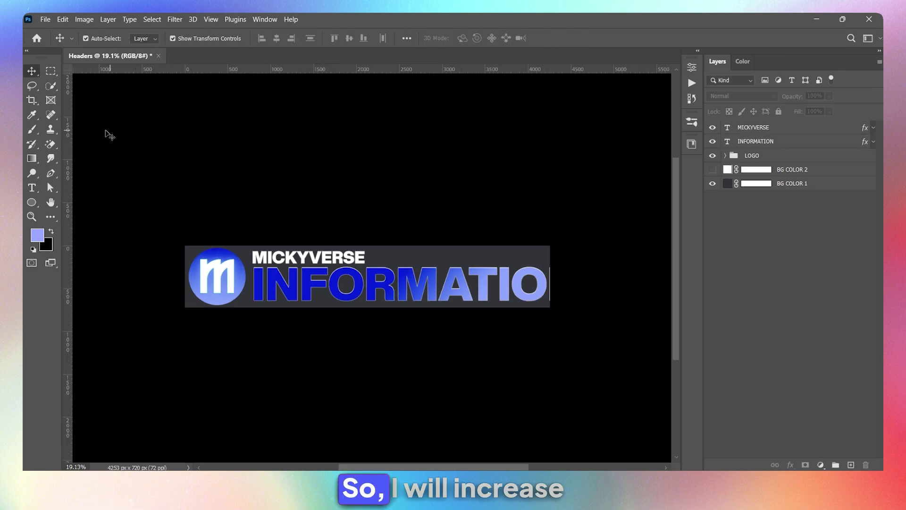
Recrop the canvas to 4817 × 720 px so it fits snugly around INFORMATION
click(32, 100)
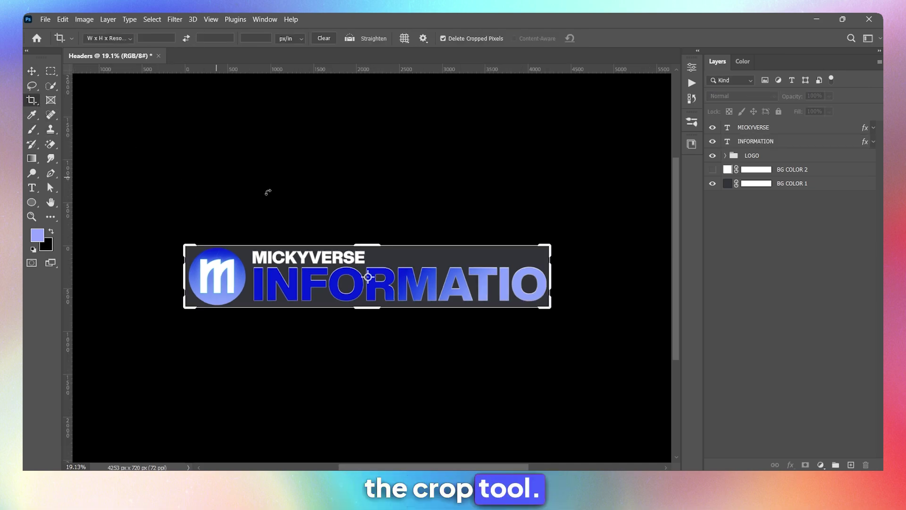
drag(550, 277, 579, 272)
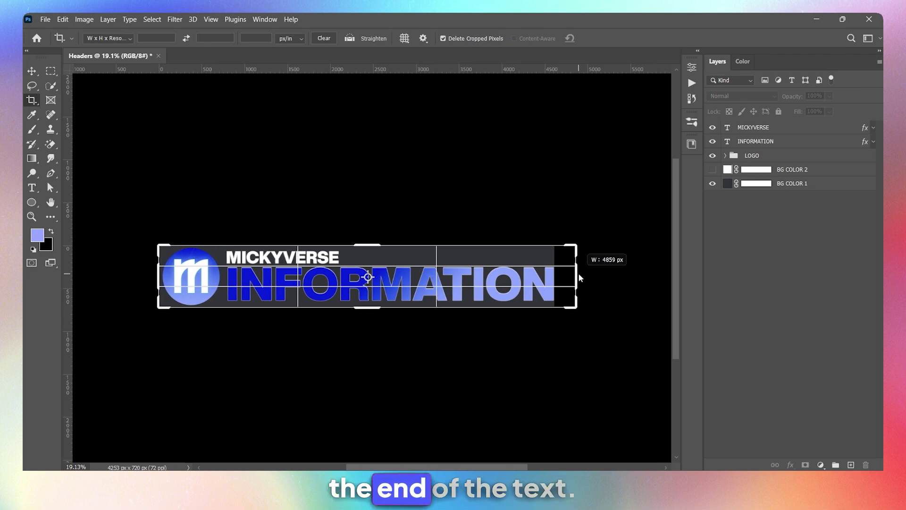
key(Return)
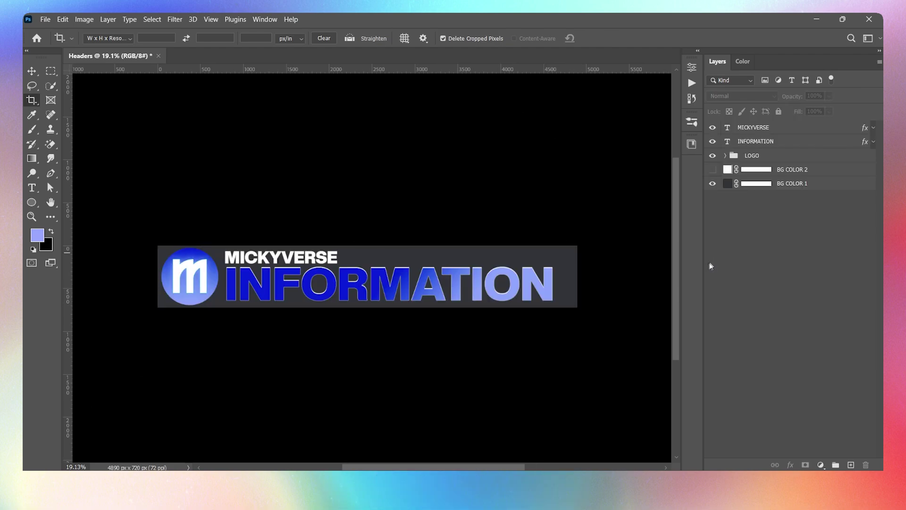
click(460, 256)
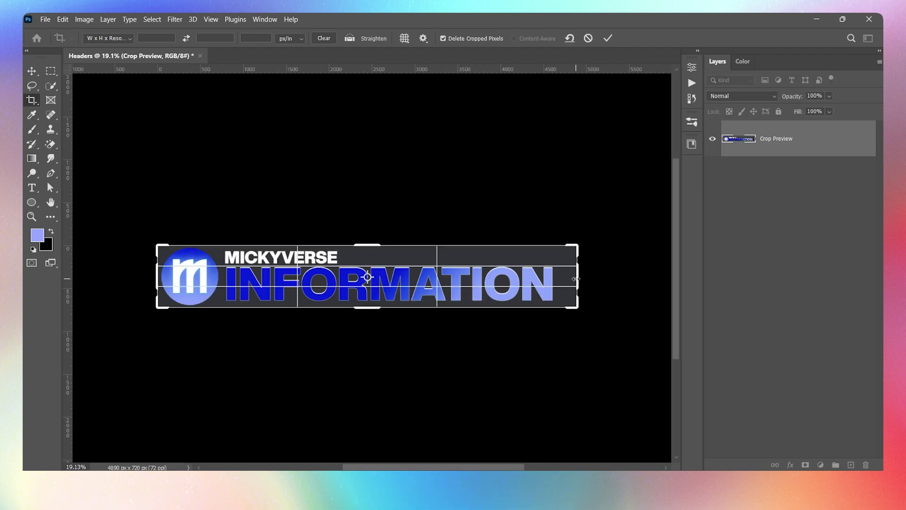
drag(574, 278, 589, 274)
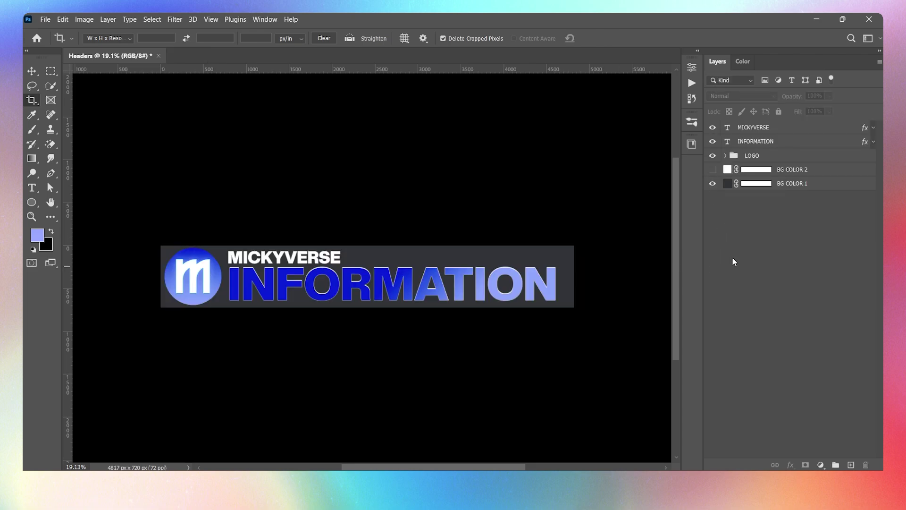
key(v)
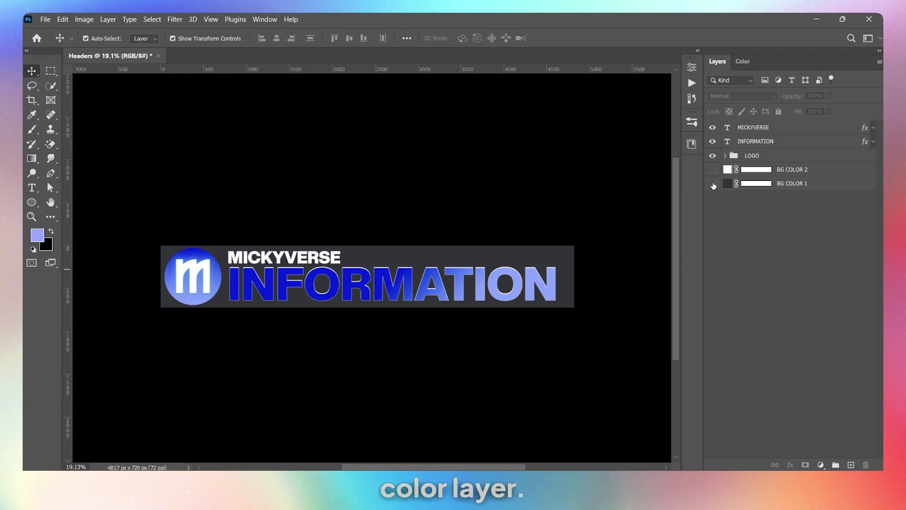
Hide BG COLOR 1 and trim transparent pixels, shrinking the canvas to 4775 × 665 px
click(713, 184)
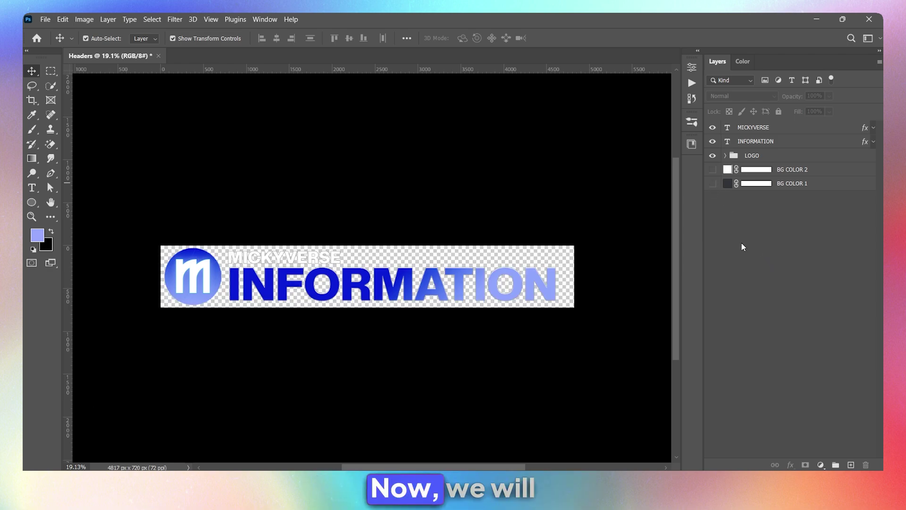
click(84, 19)
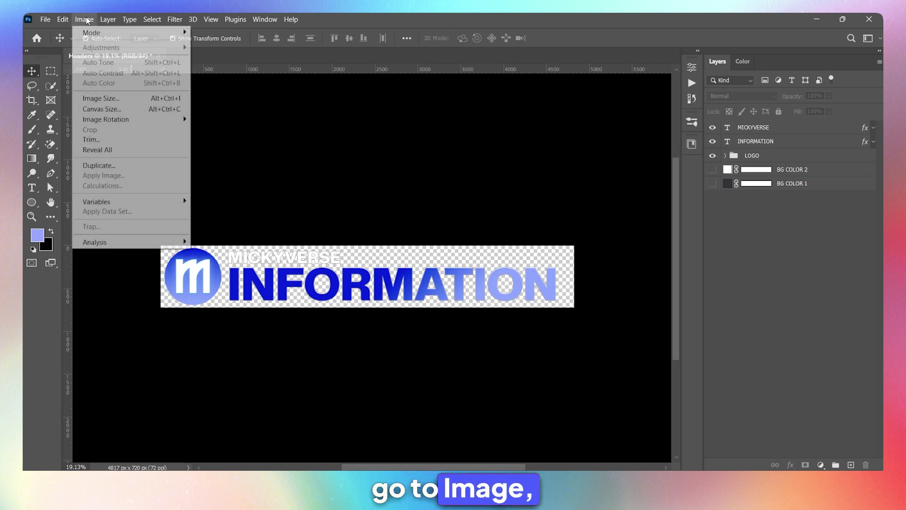
click(90, 139)
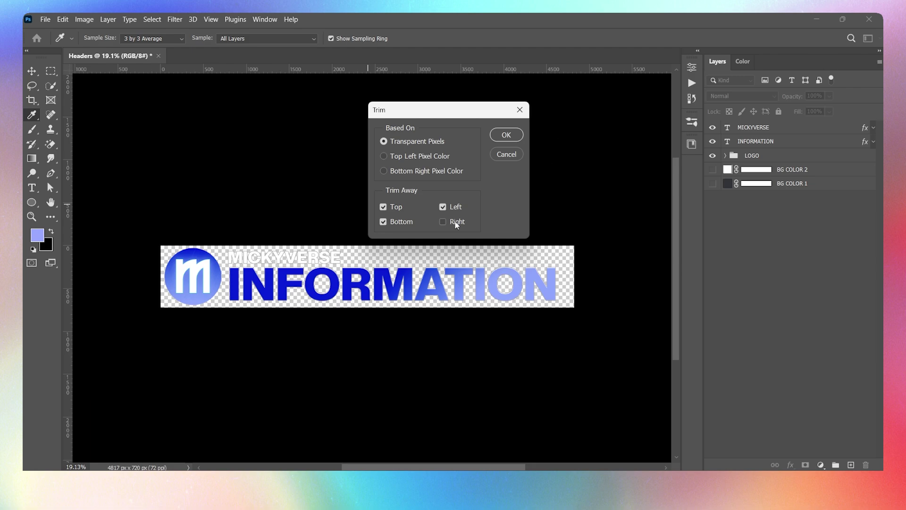
click(506, 135)
key(v)
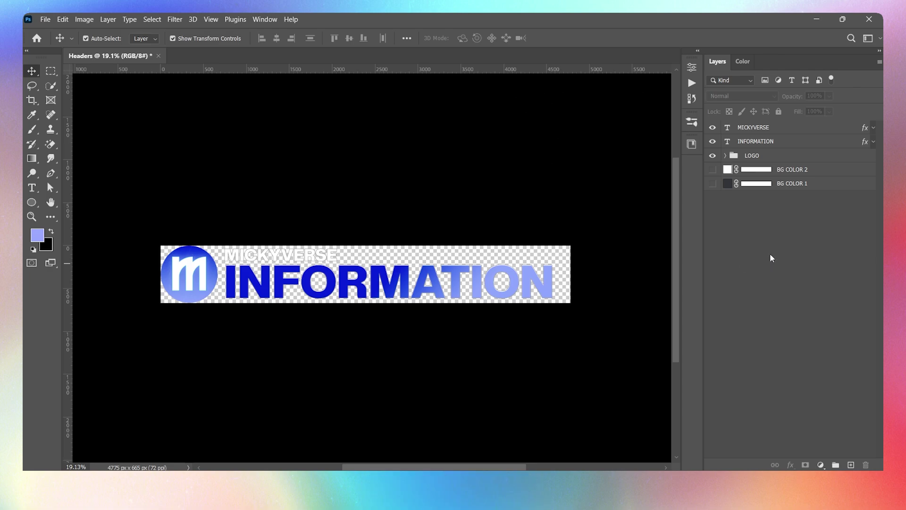
Save the document to Downloads as Headers_Mickverse.psd
click(47, 18)
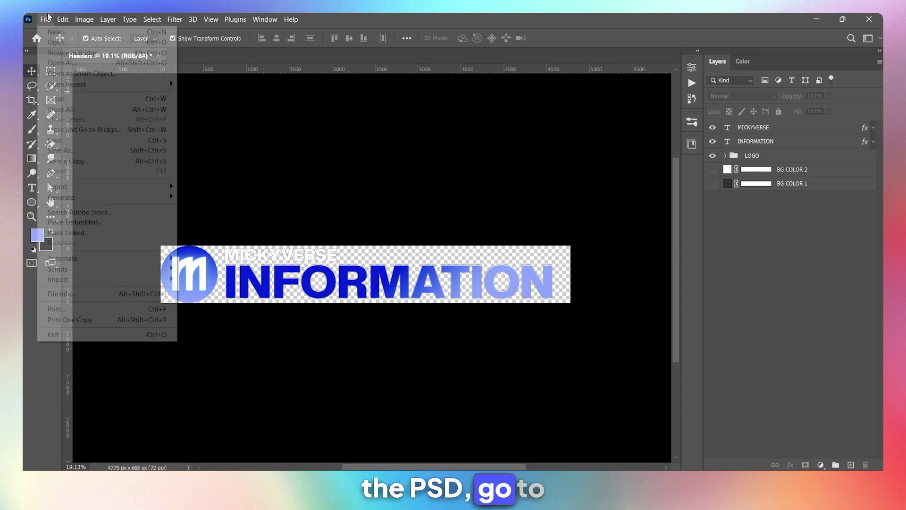
click(151, 151)
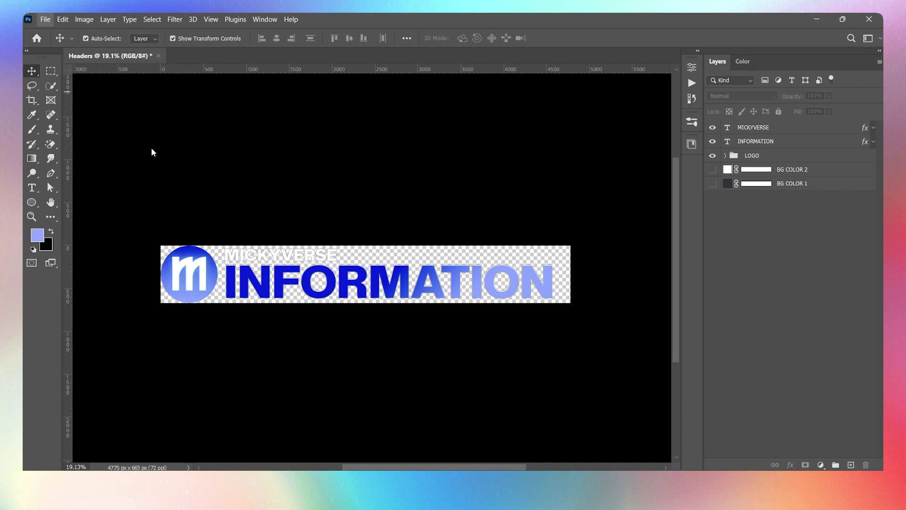
scroll(67, 145, up, 3)
click(74, 121)
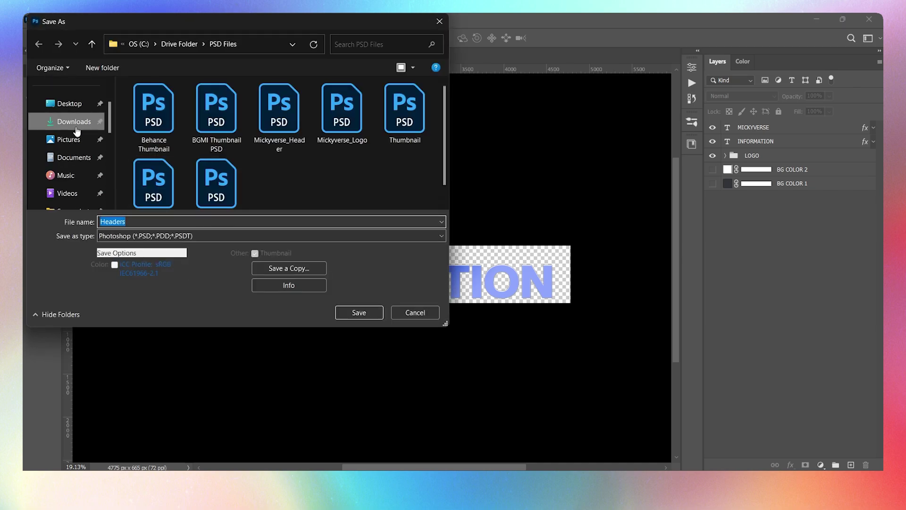
click(136, 222)
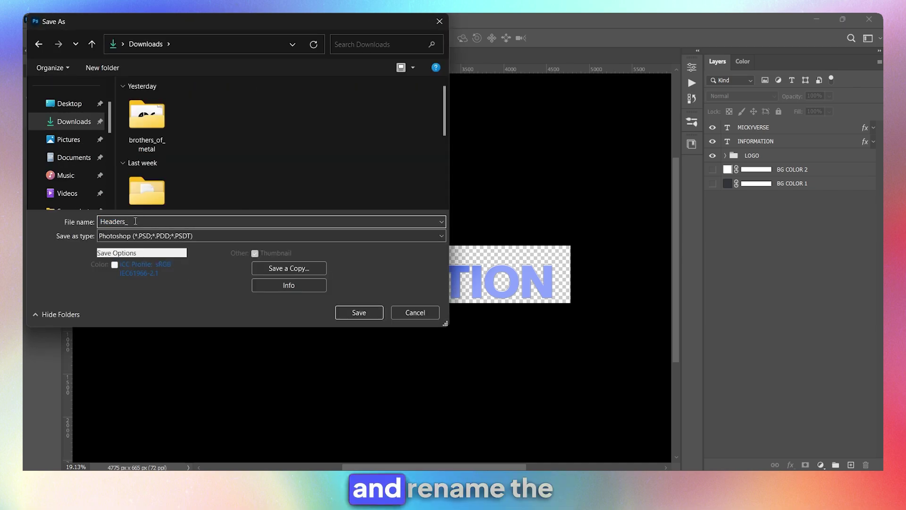
text(_Mickverse)
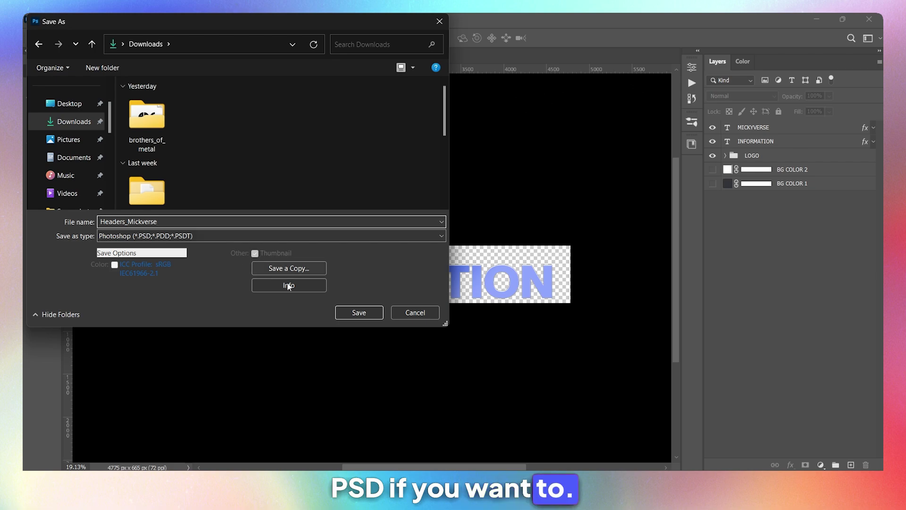
click(349, 310)
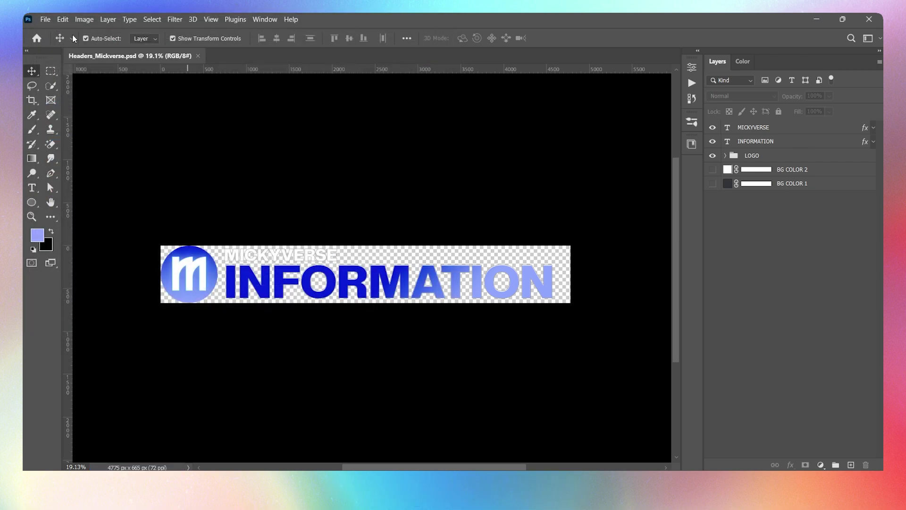
Quick Export the header as a transparent PNG named Information
click(46, 20)
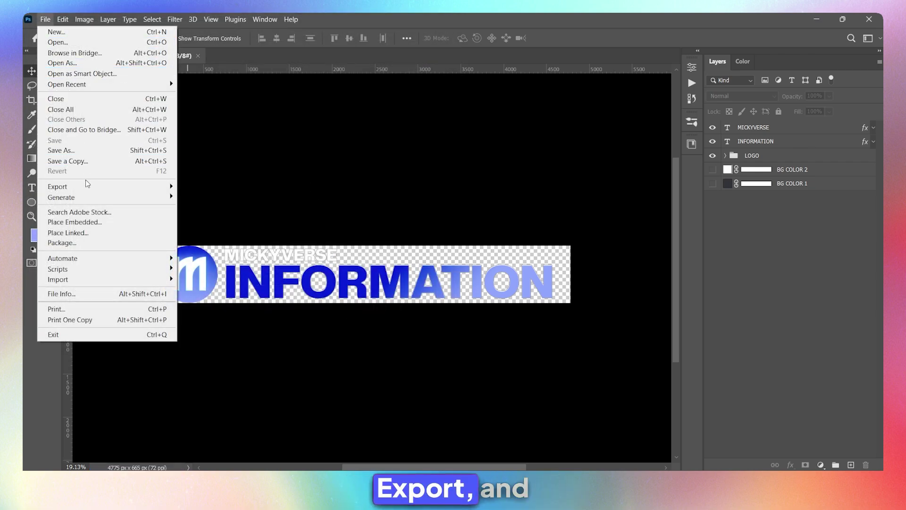
mouse_move(156, 186)
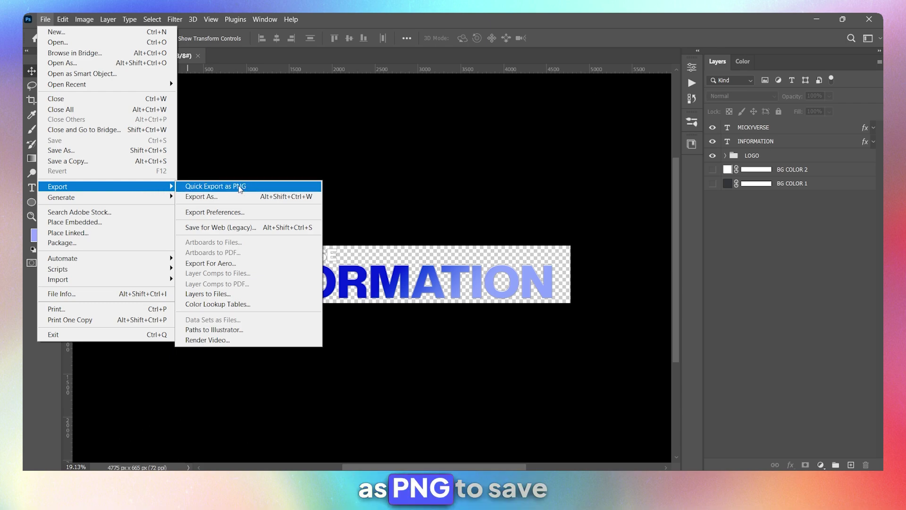
click(239, 186)
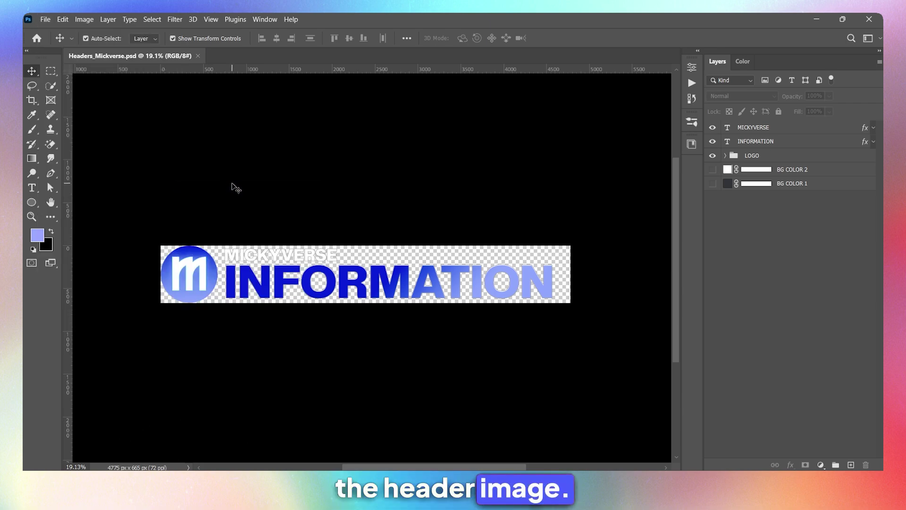
click(170, 223)
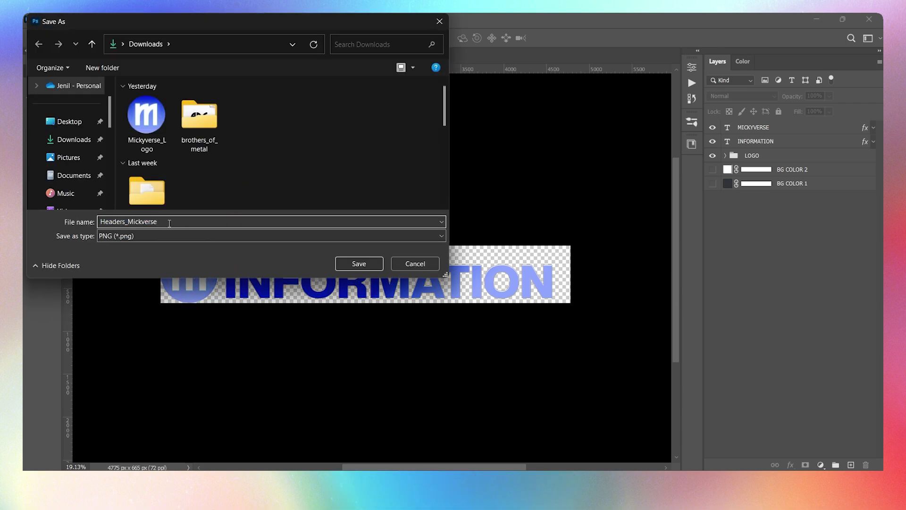
text(Information)
click(357, 264)
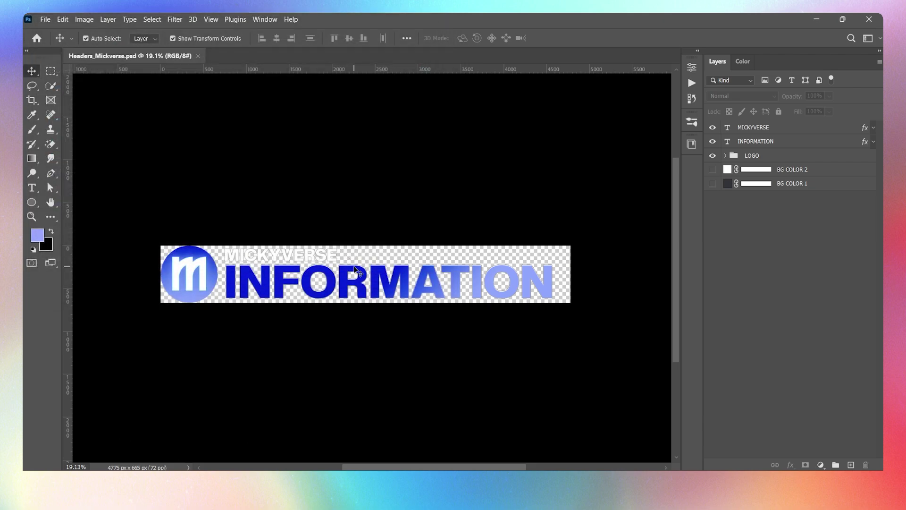
Duplicate the INFORMATION layer, move the copy to the top, and retype it GUIDELINES
click(767, 143)
key(ctrl+j)
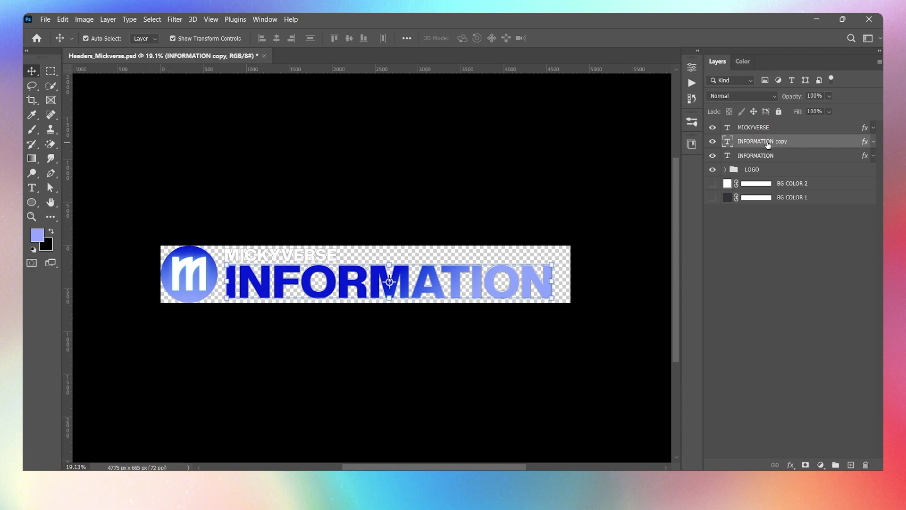
drag(783, 147, 776, 128)
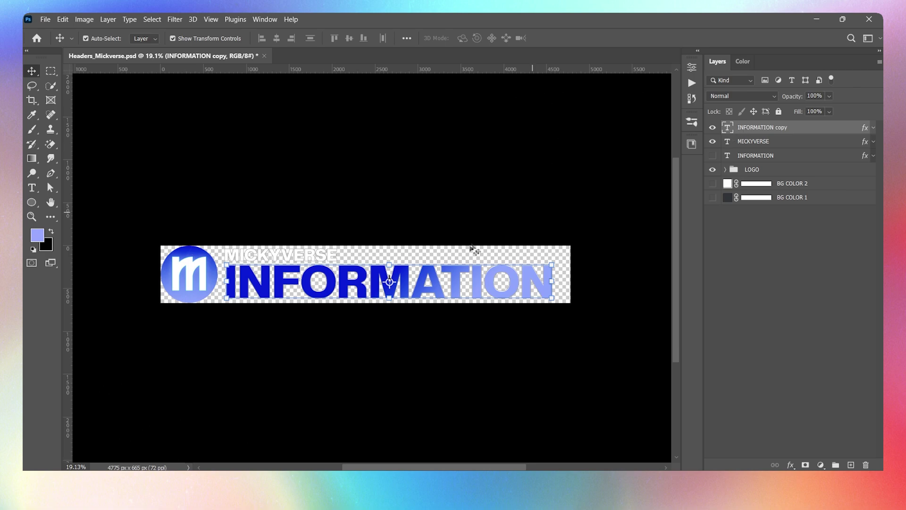
double_click(432, 285)
text(GUIDELINES)
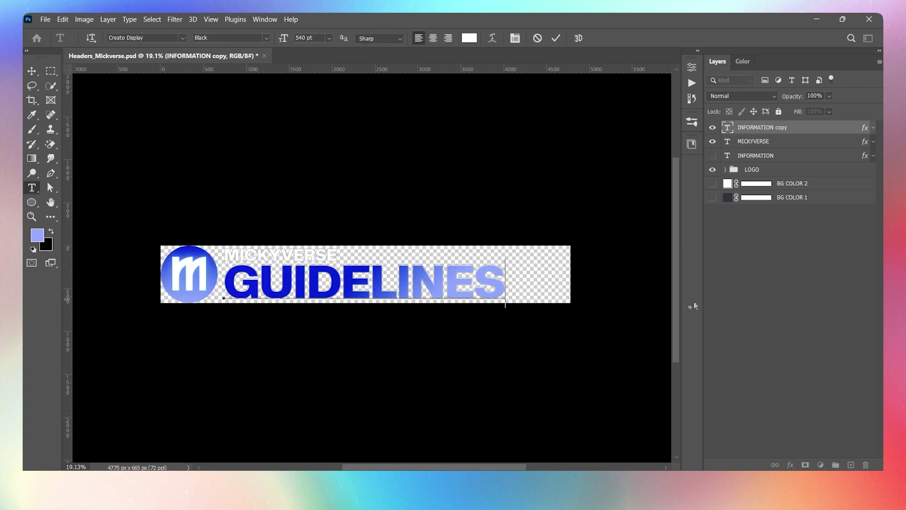
click(777, 280)
key(v)
Quick Export the GUIDELINES header as a PNG named GUIDELINES
click(45, 19)
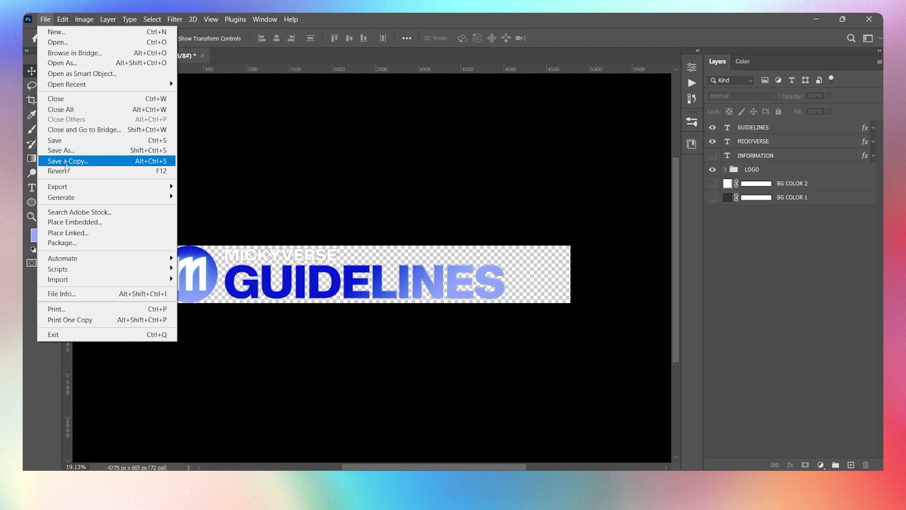
mouse_move(61, 188)
click(202, 188)
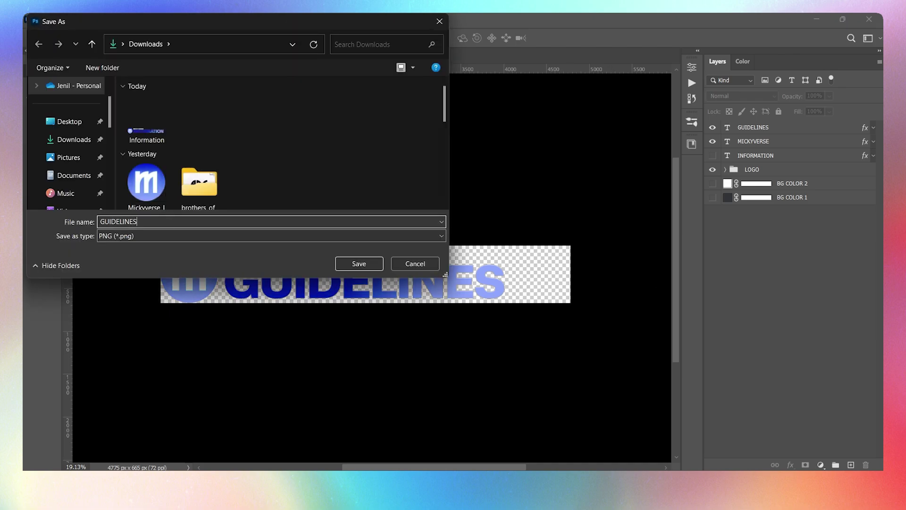
click(358, 263)
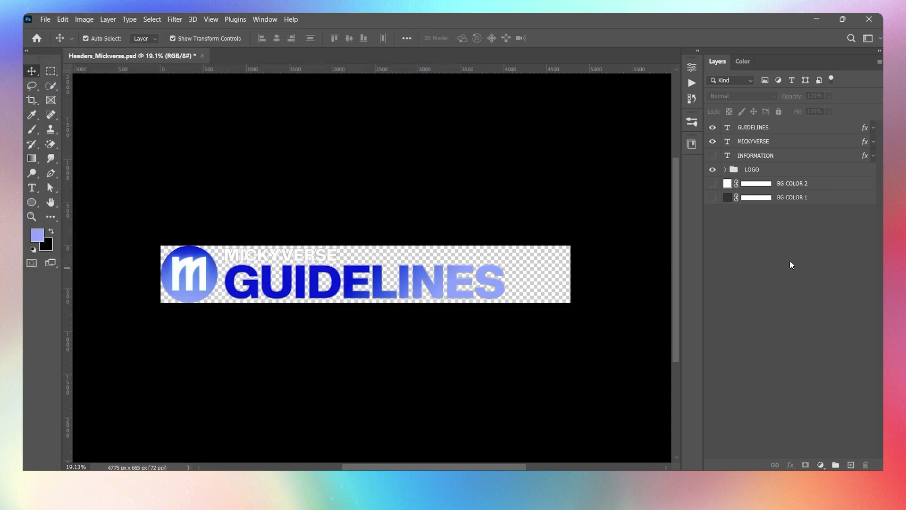
scroll(433, 263, up, 1)
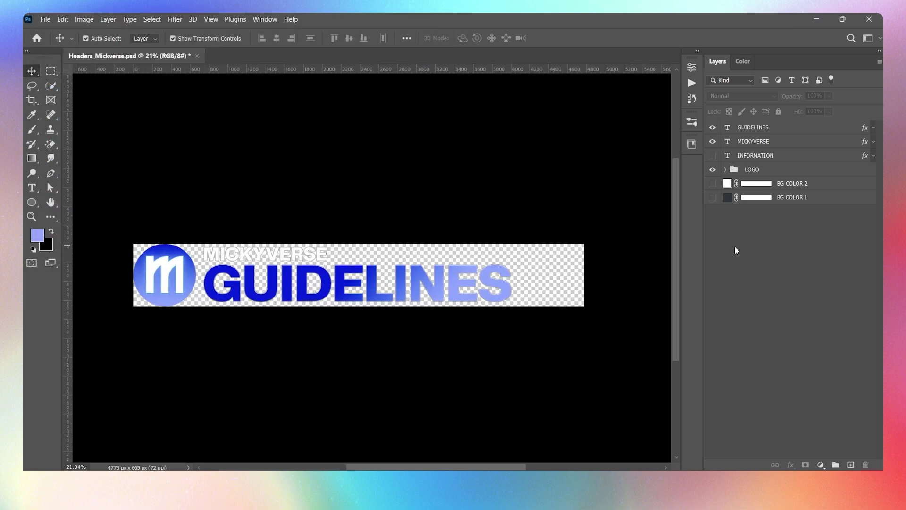